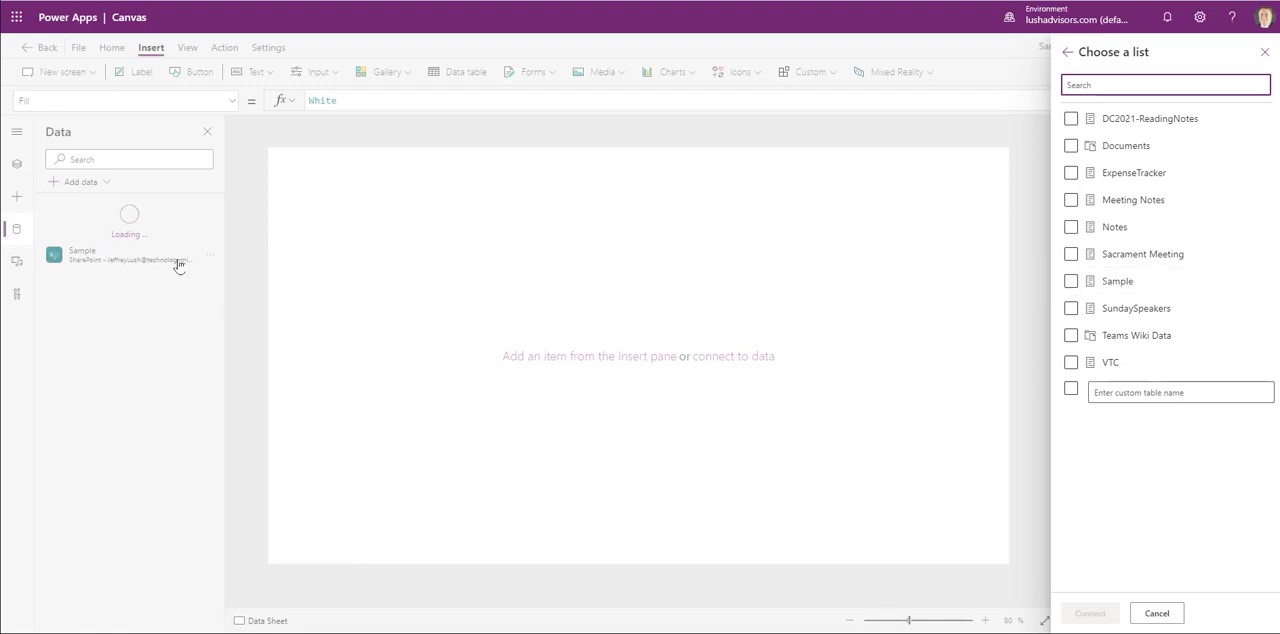
- Dismiss the list chooser without connecting another list and insert a blank vertical gallery on the Data Sheet screen
click(1175, 621)
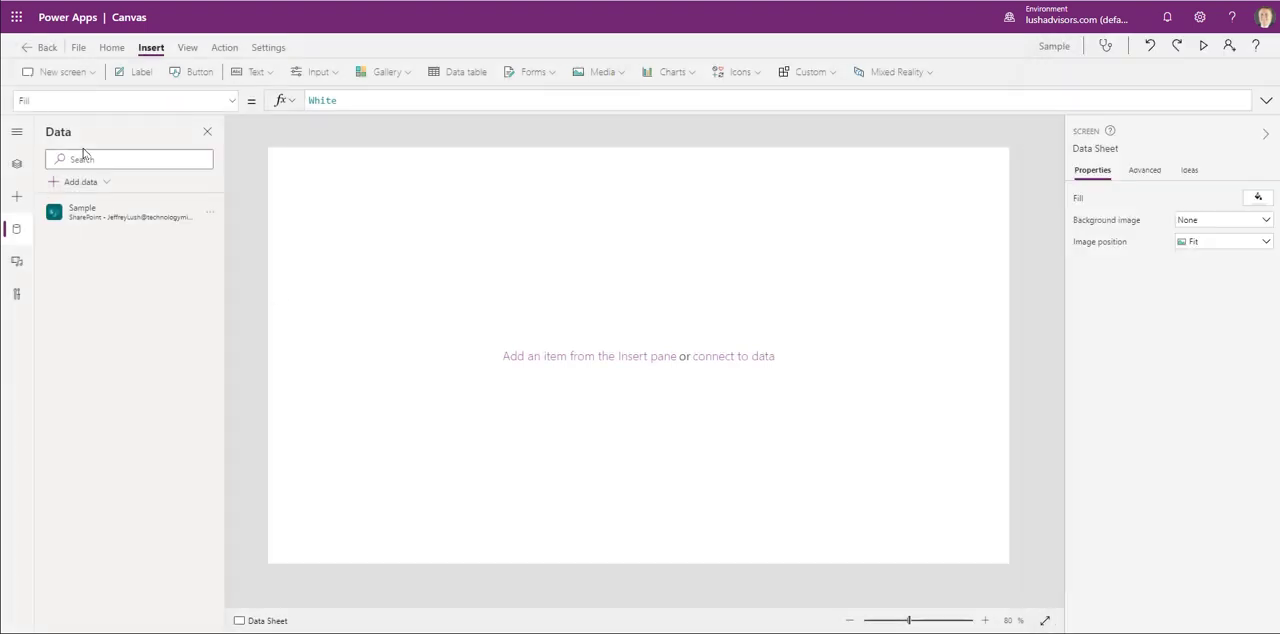
click(16, 164)
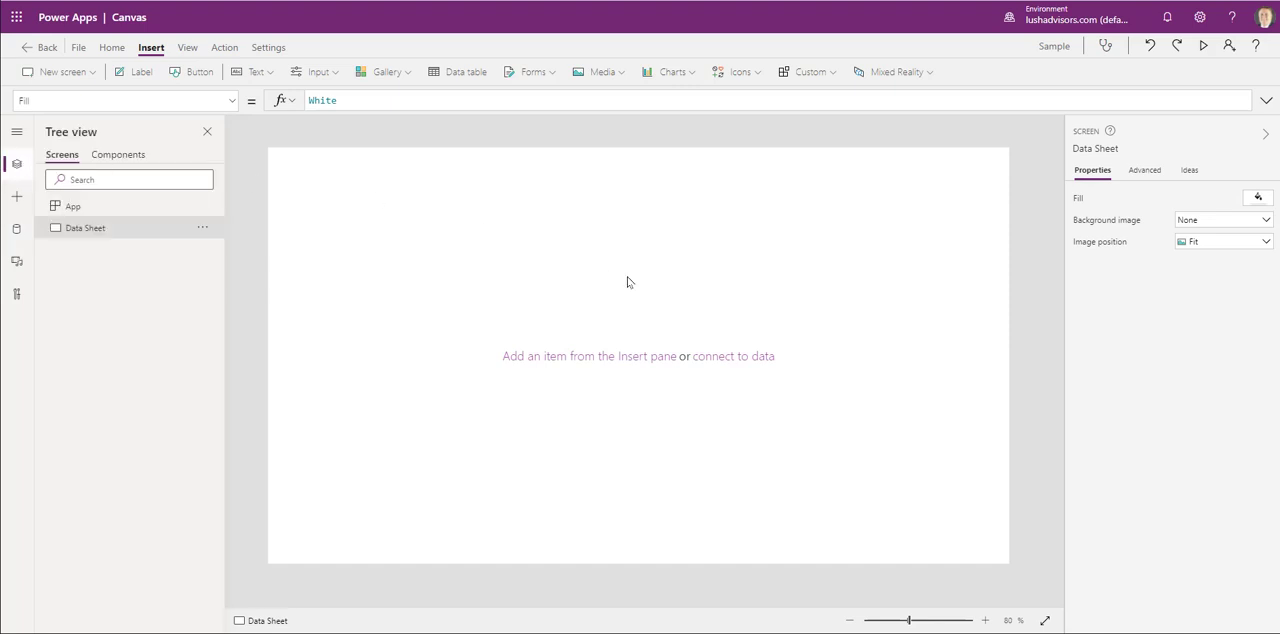
click(409, 73)
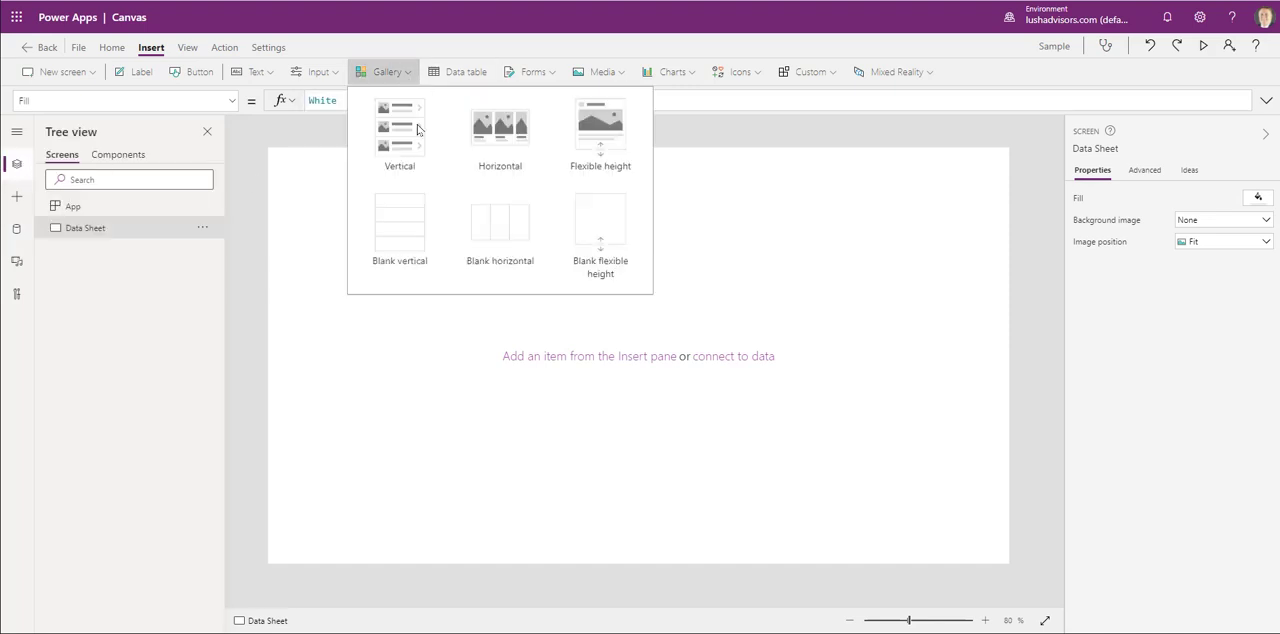
click(422, 232)
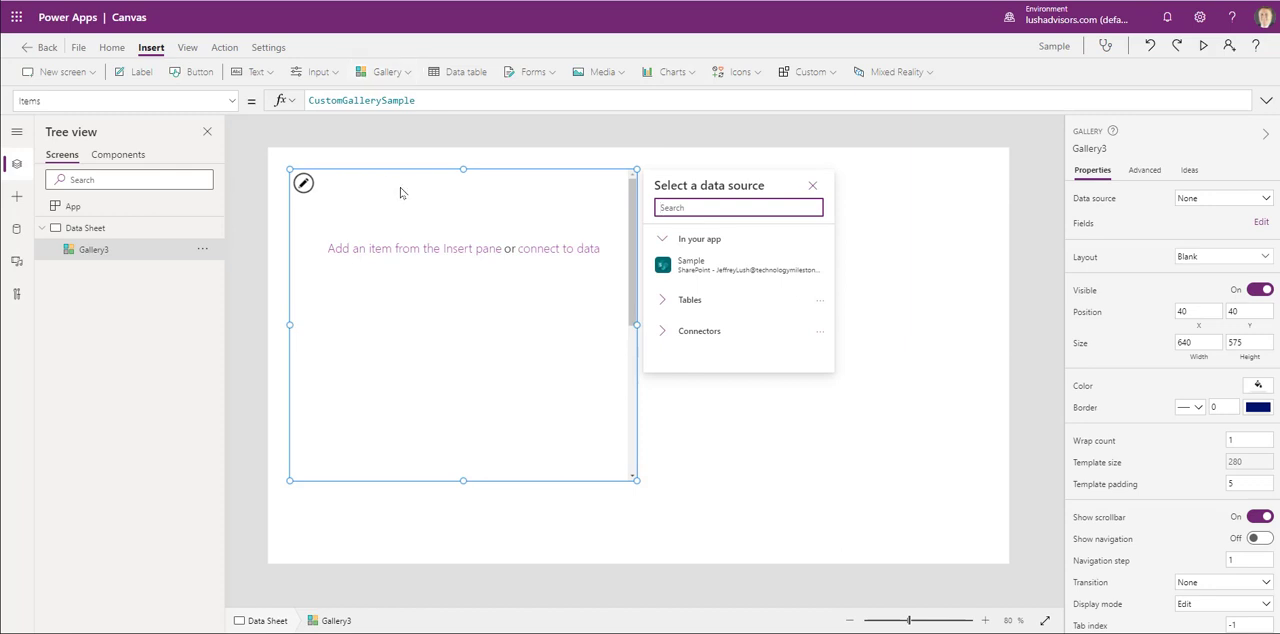
- Connect the new gallery to the Sample SharePoint list already added to the app
click(409, 72)
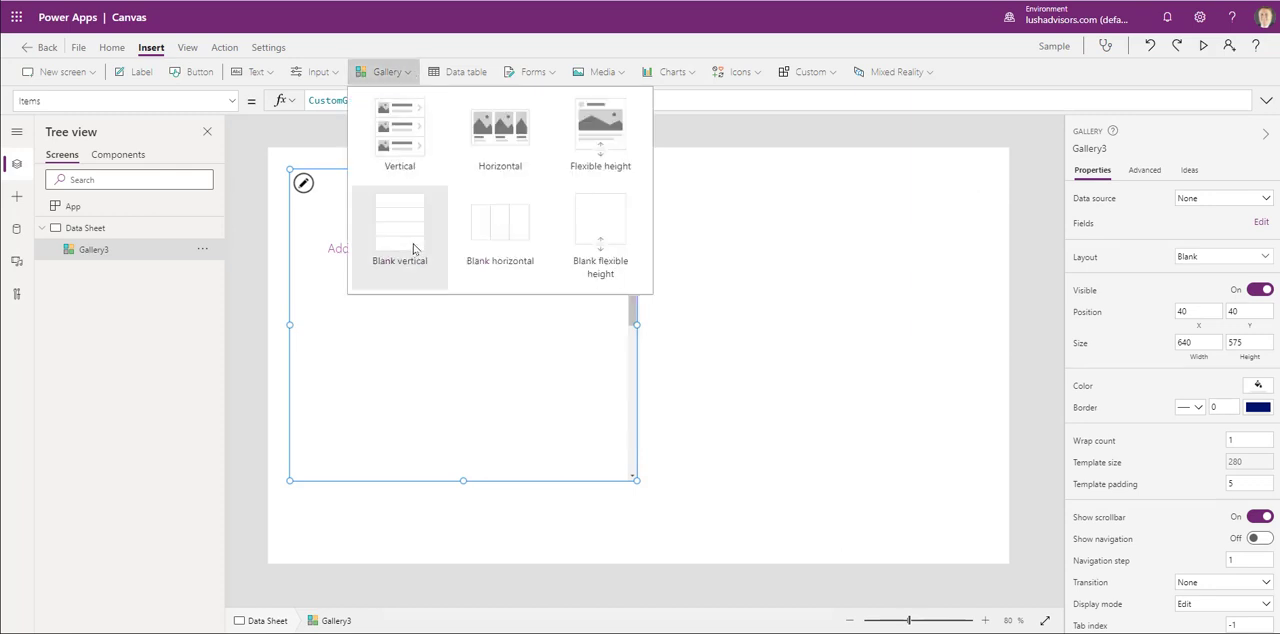
click(734, 133)
click(594, 279)
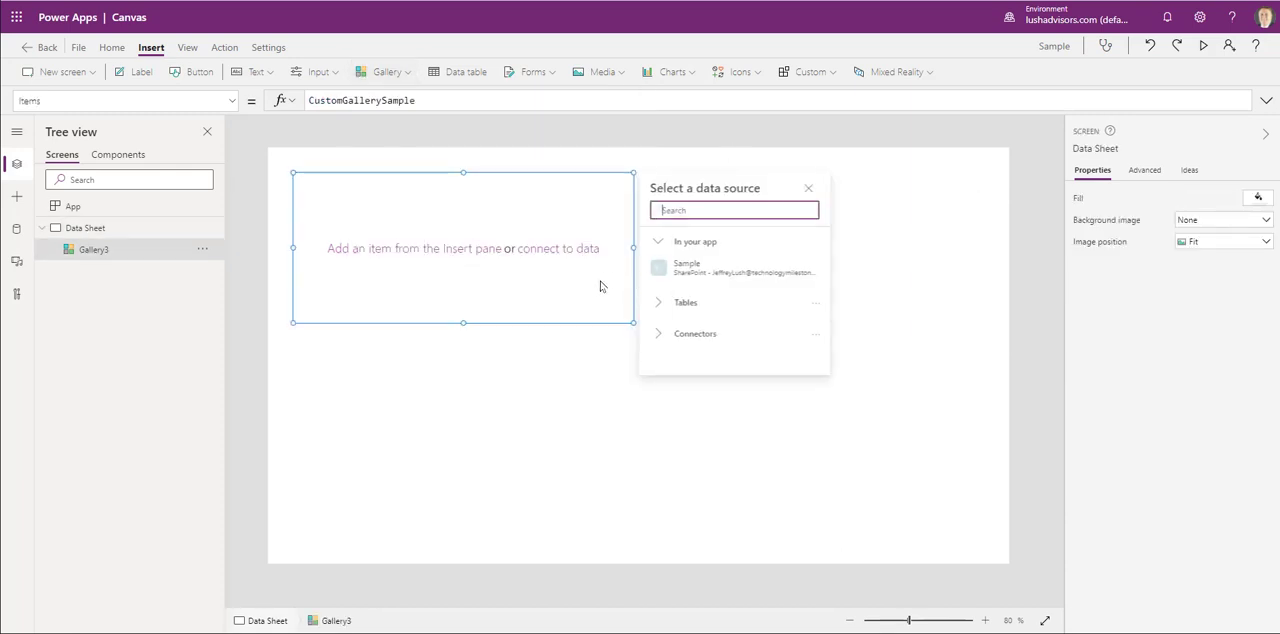
click(703, 268)
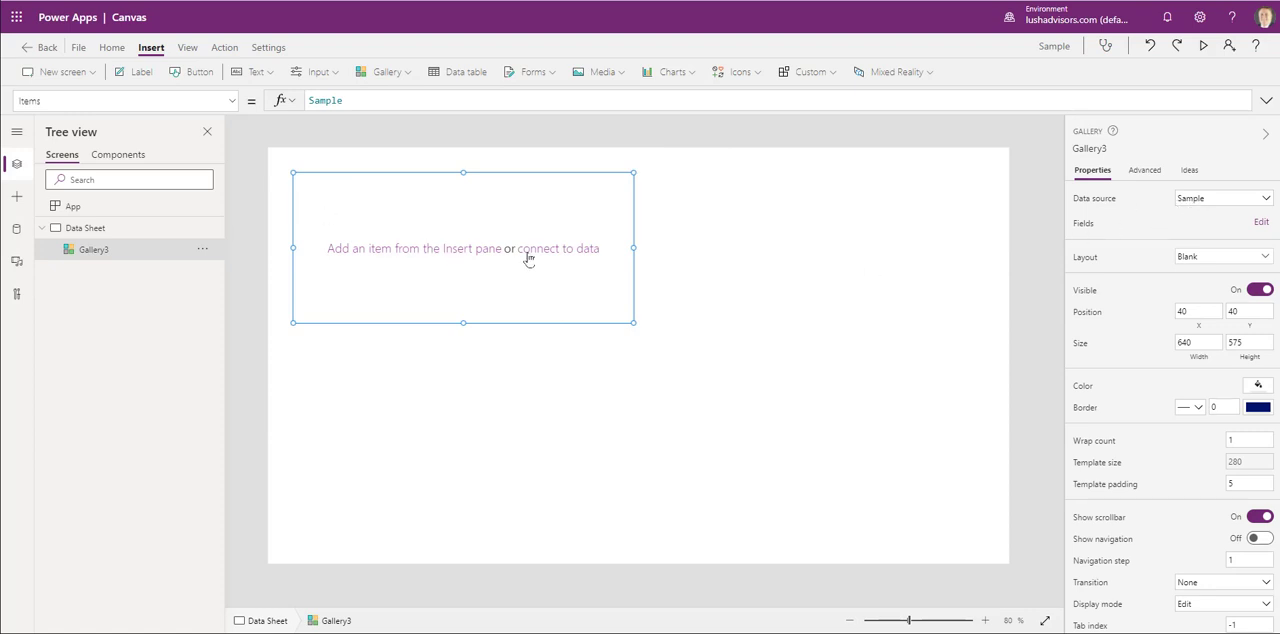
- Insert a text input inside the gallery's template and narrow it to about 178 wide
click(456, 250)
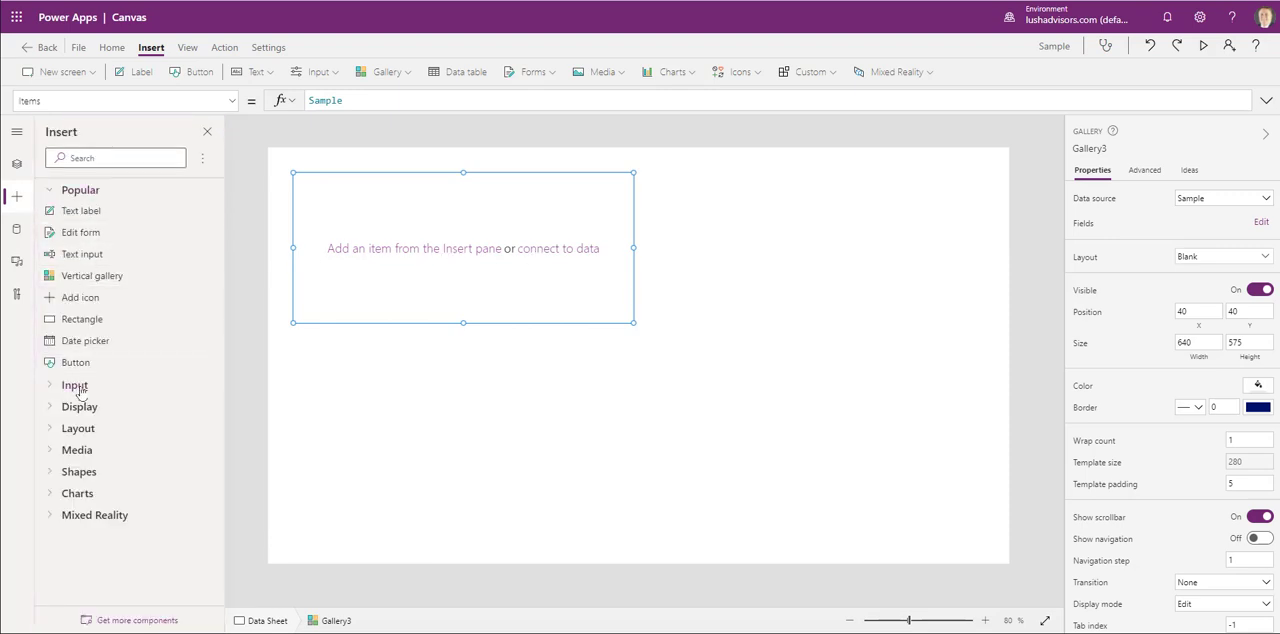
click(333, 72)
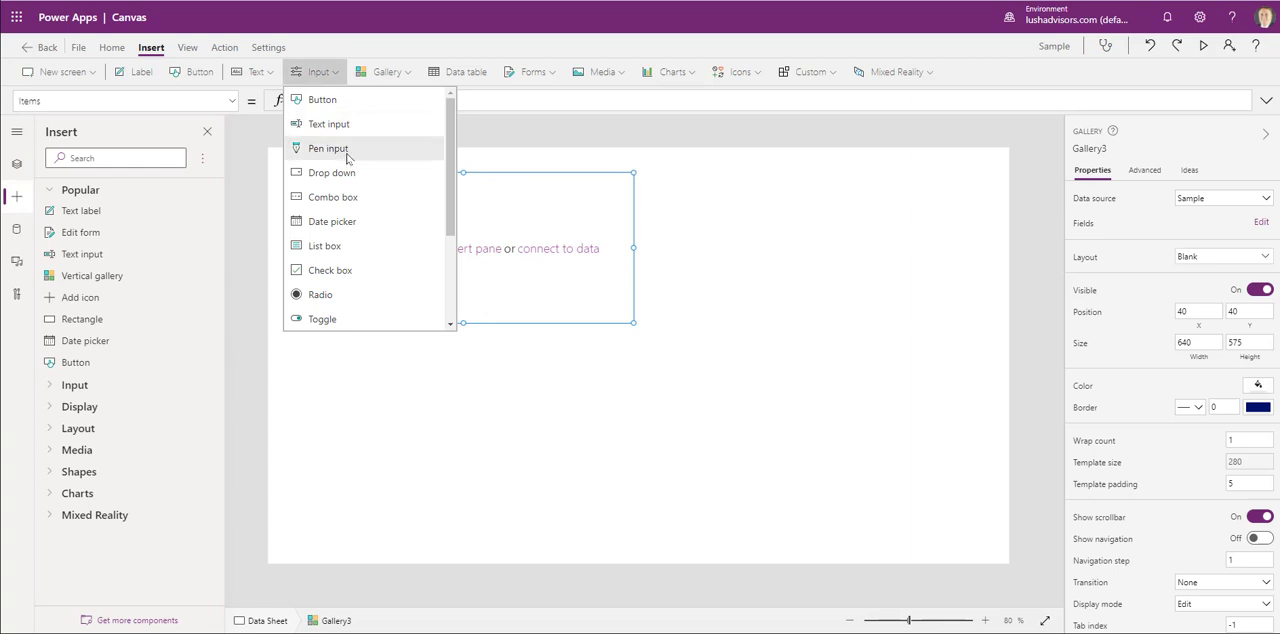
click(330, 123)
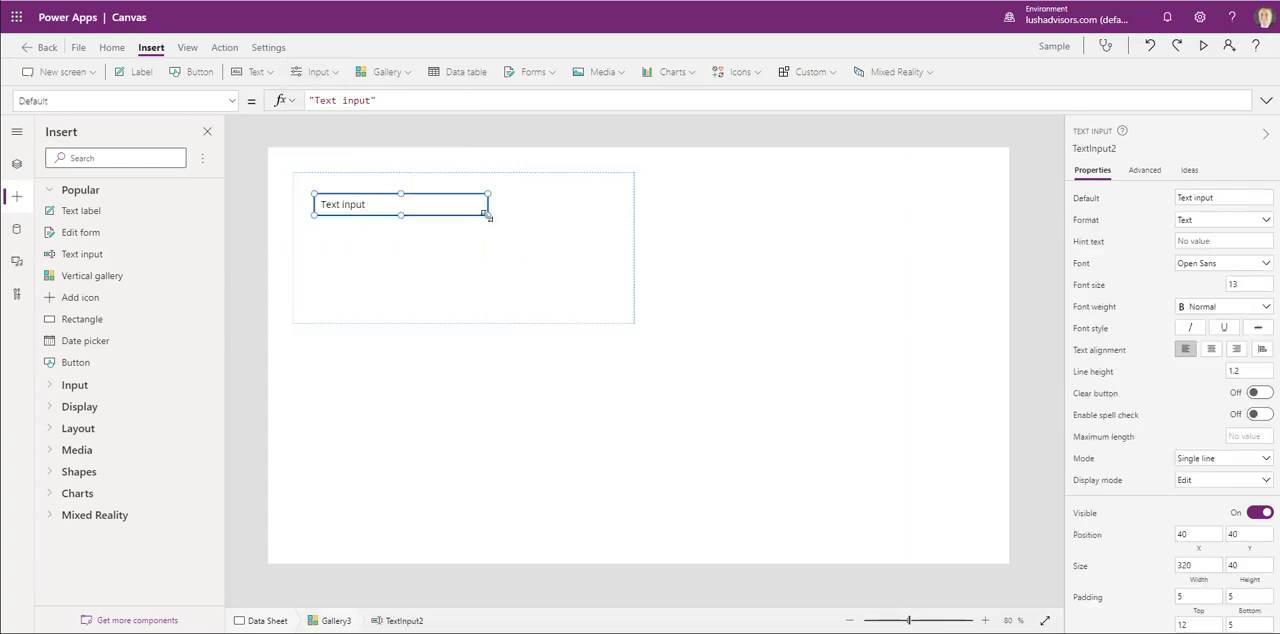
drag(487, 215, 410, 216)
scroll(1130, 360, down, 3)
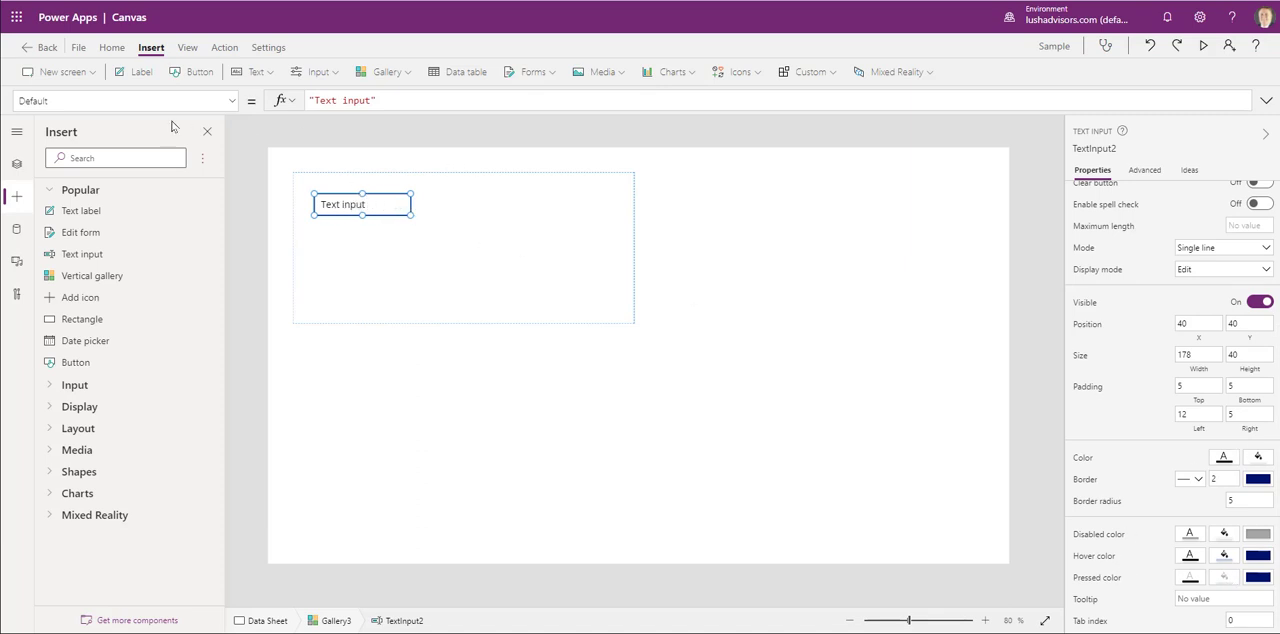
- Set the text input's Default formula to ThisItem.Name, checking the column name in the SharePoint list, and enlarge the box to about 189 by 45
triple_click(403, 100)
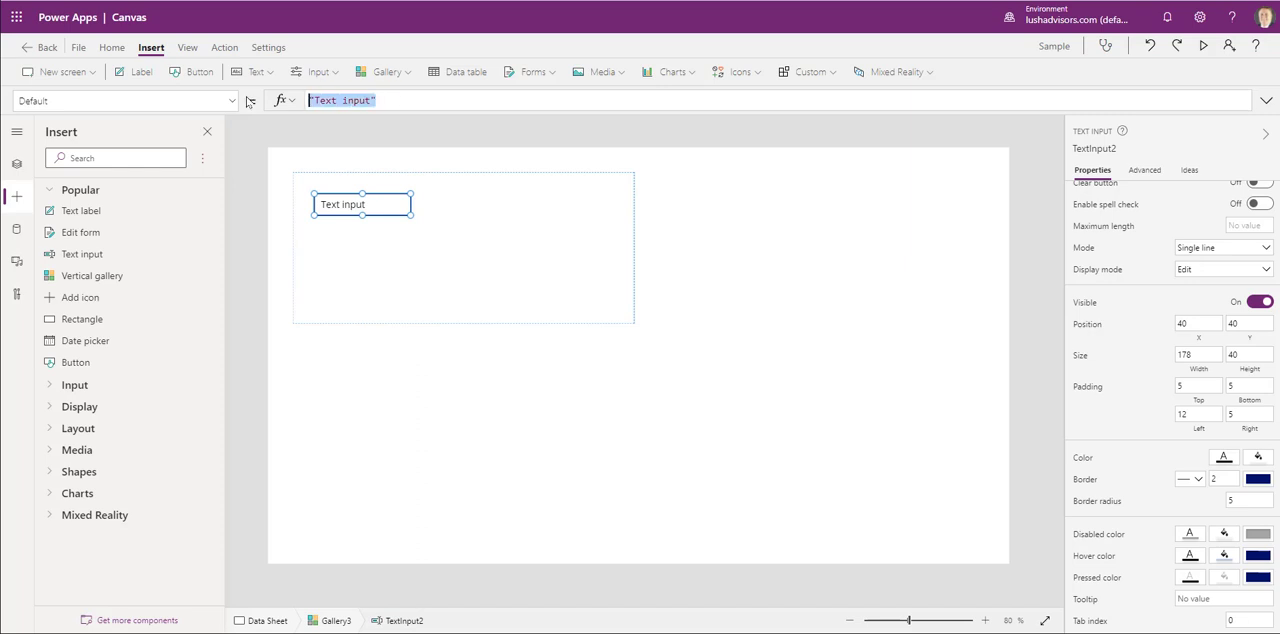
text(This.)
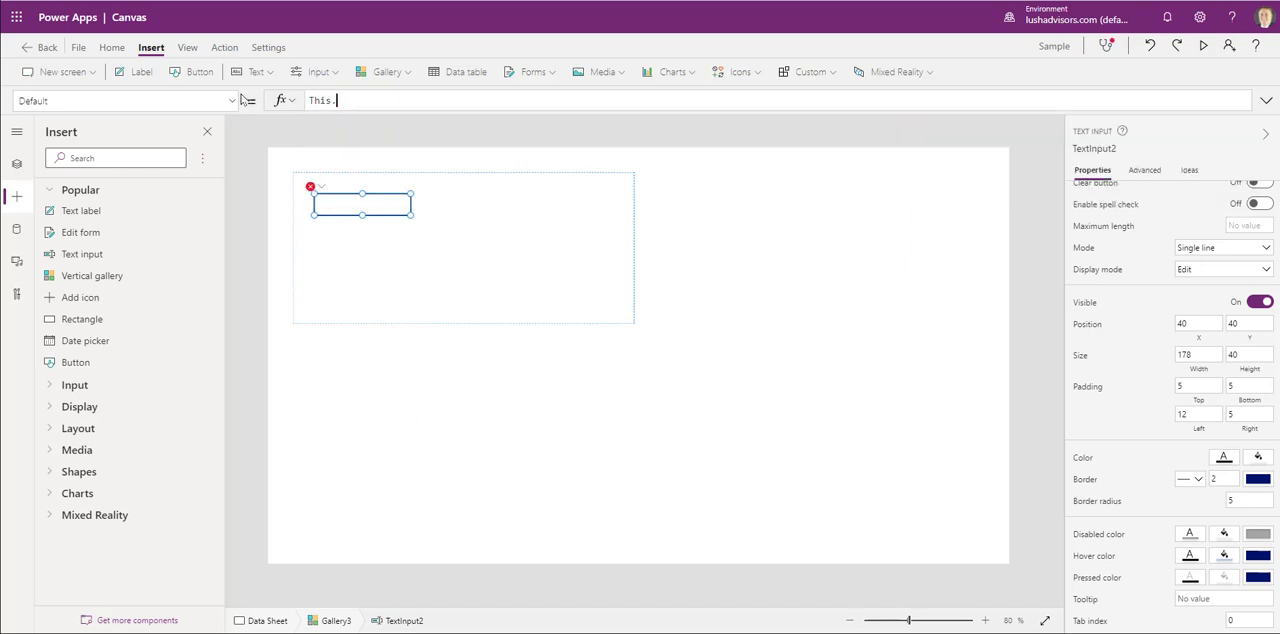
key(BackSpace)
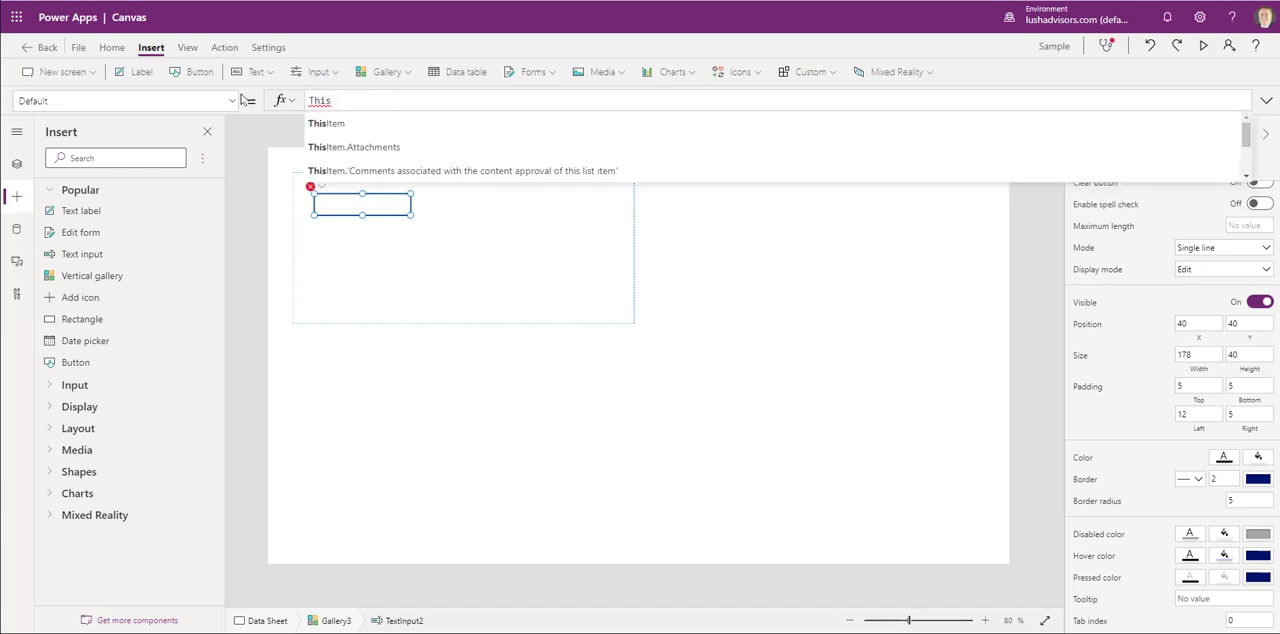
text(It)
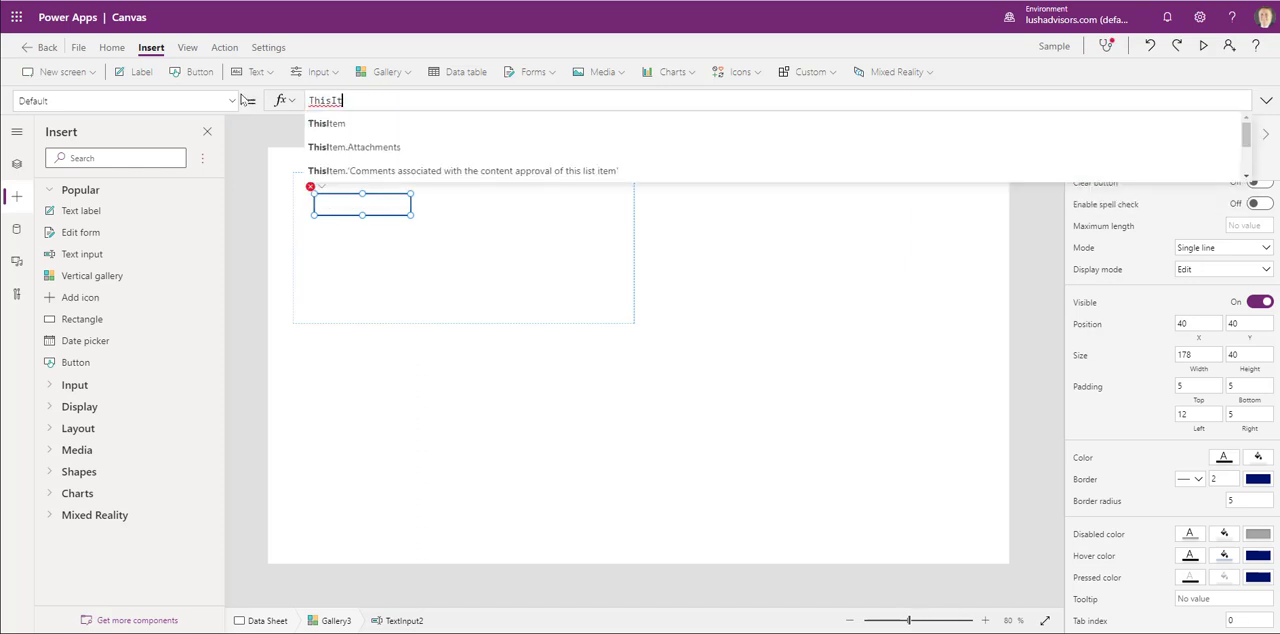
click(351, 125)
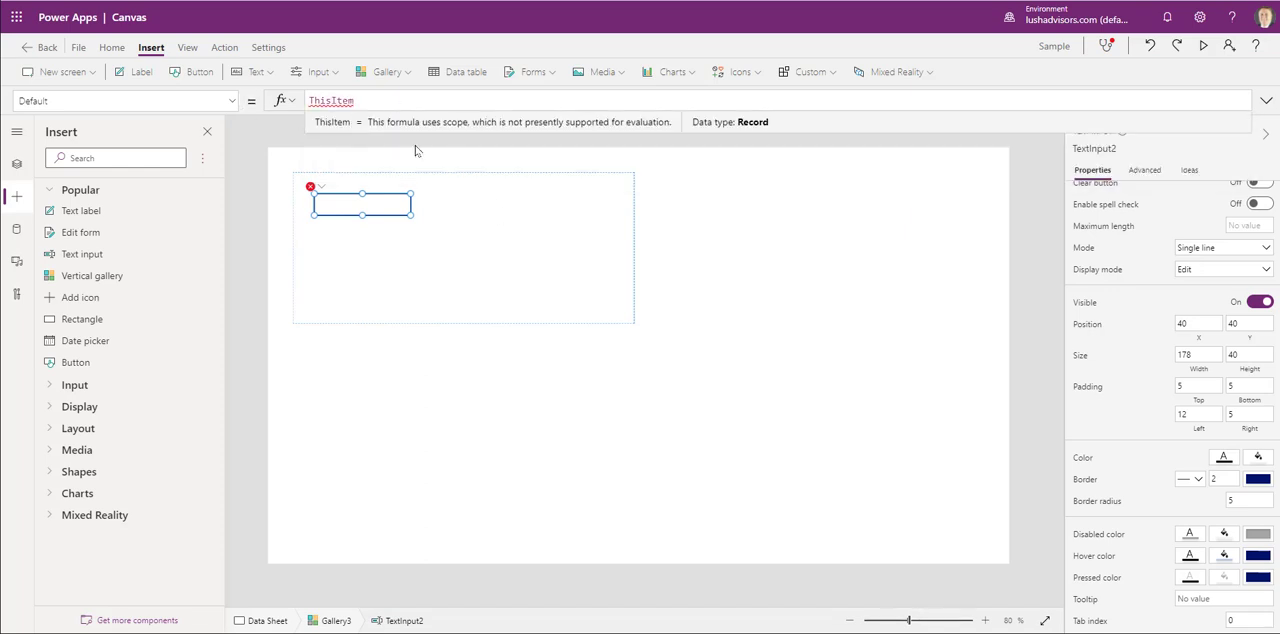
text(.)
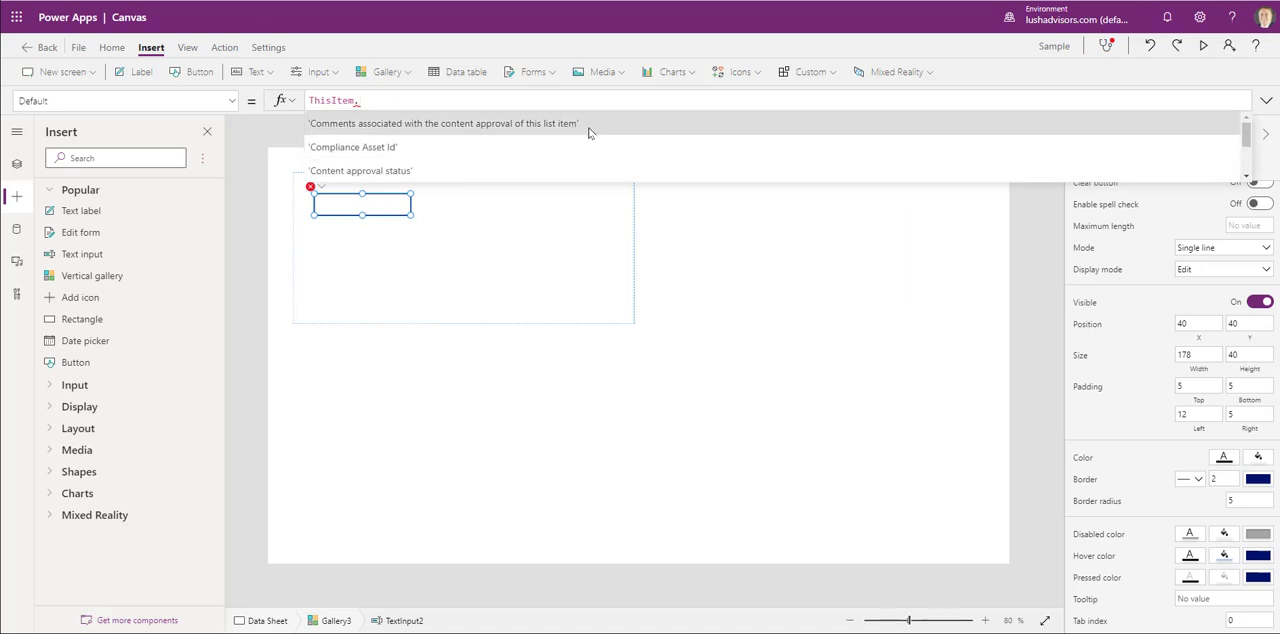
text(Sam)
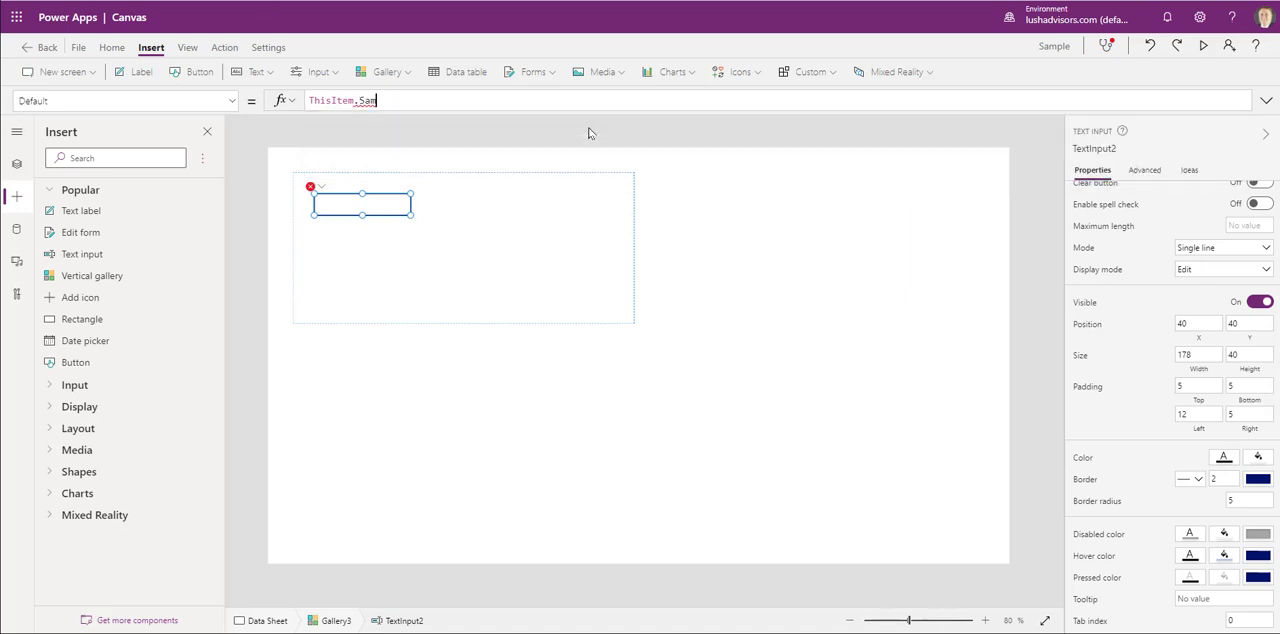
key(BackSpace)
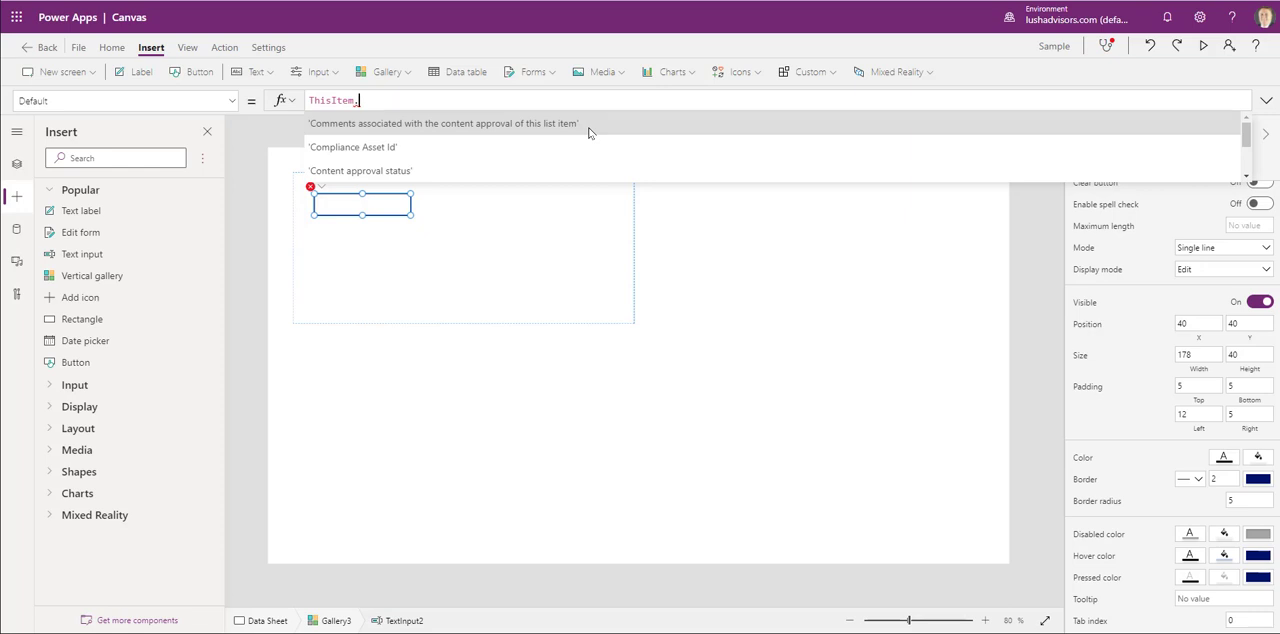
click(262, 1)
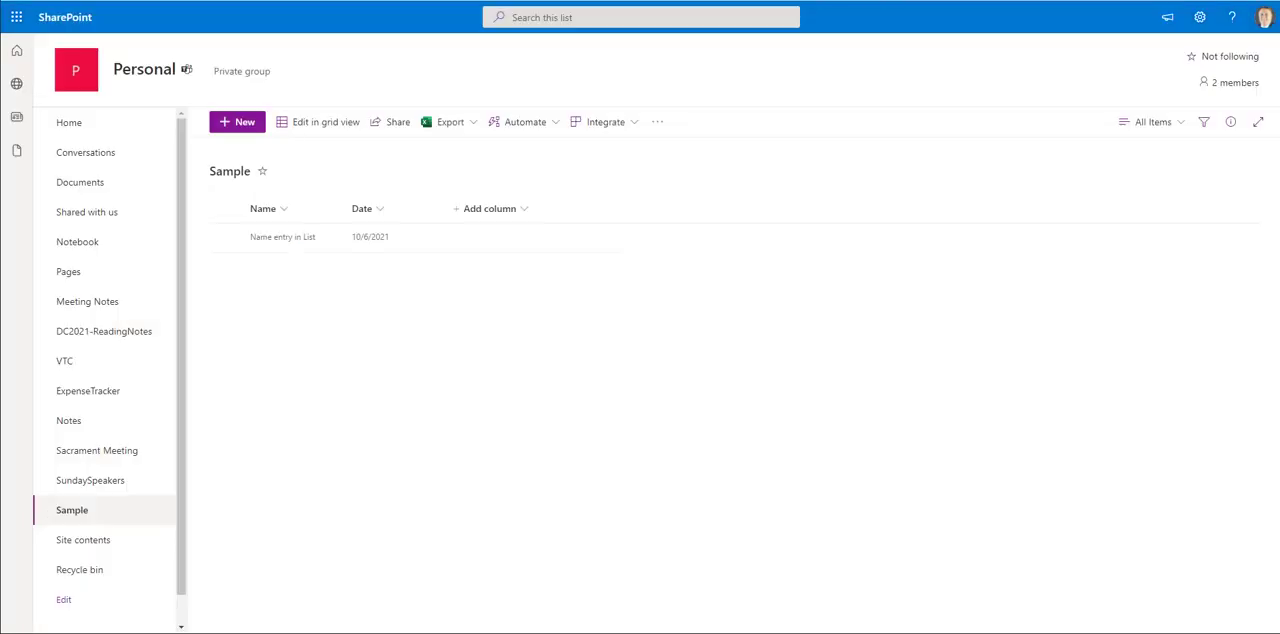
click(300, 1)
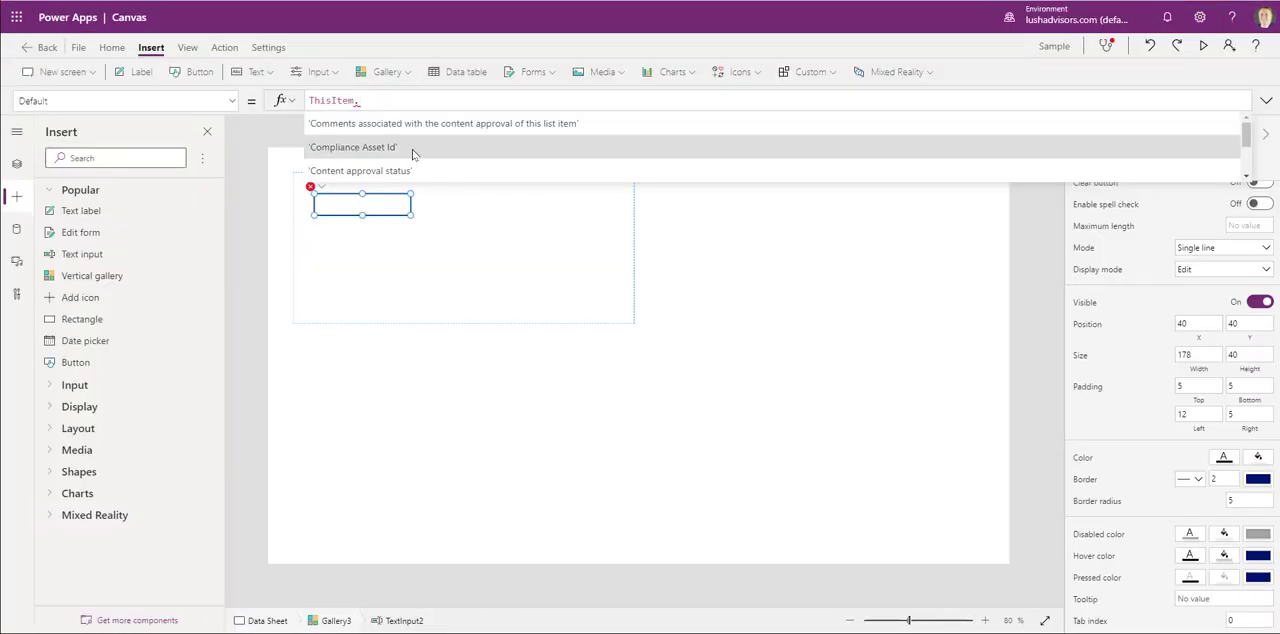
text(Name)
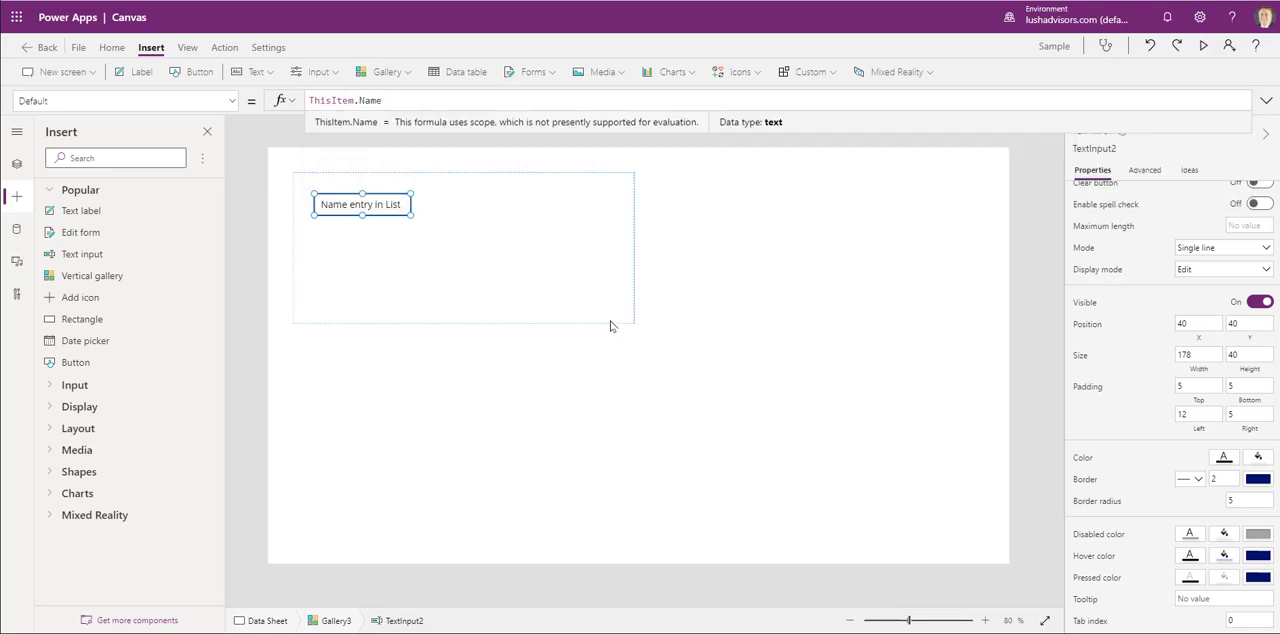
mouse_move(410, 215)
mouse_down()
mouse_move(447, 218)
mouse_move(415, 219)
mouse_up()
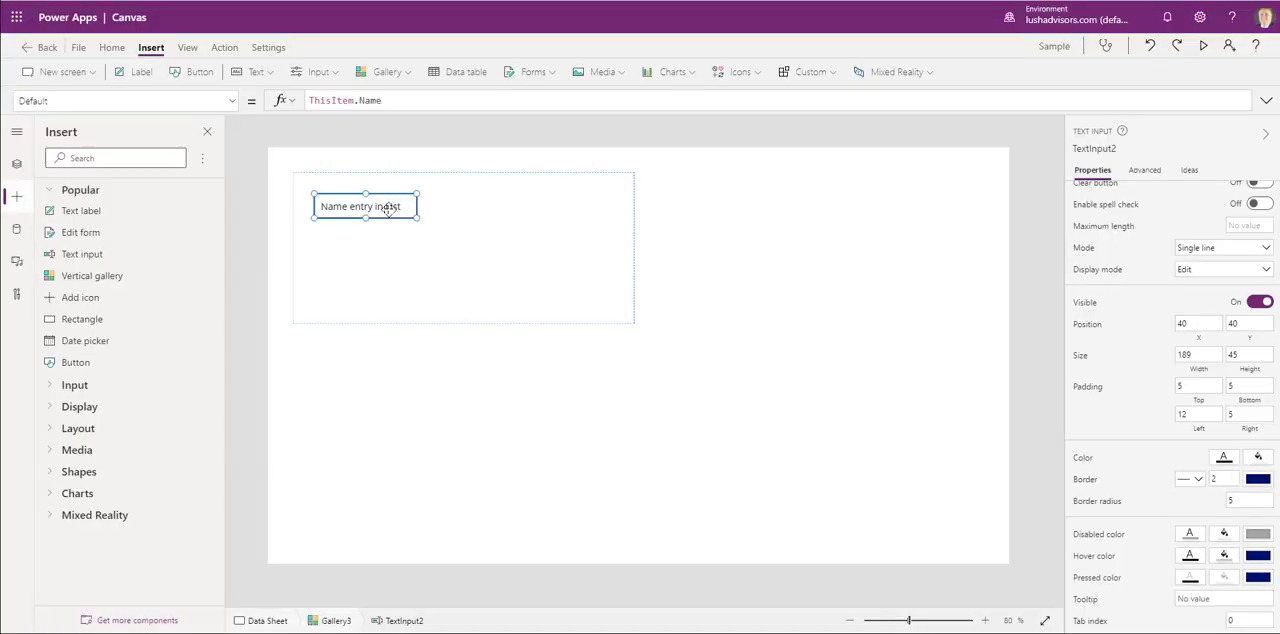
- Duplicate the name text input within the gallery and place the copy directly to its right at X 229, Y 40
right_click(389, 206)
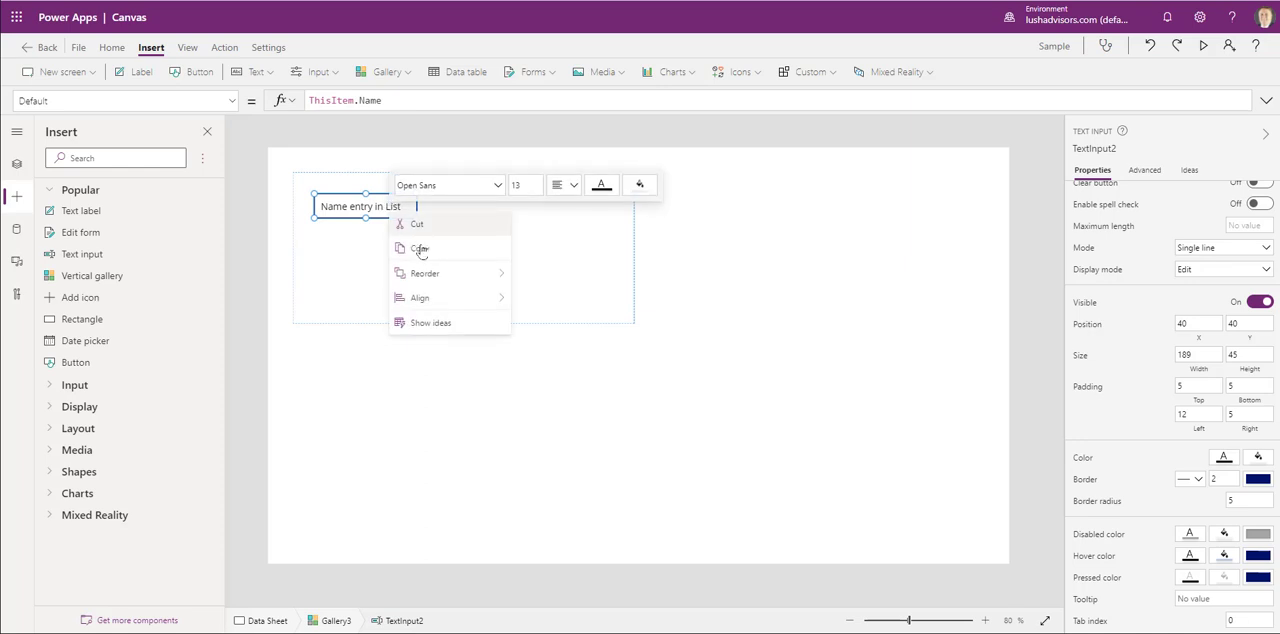
click(434, 251)
click(546, 305)
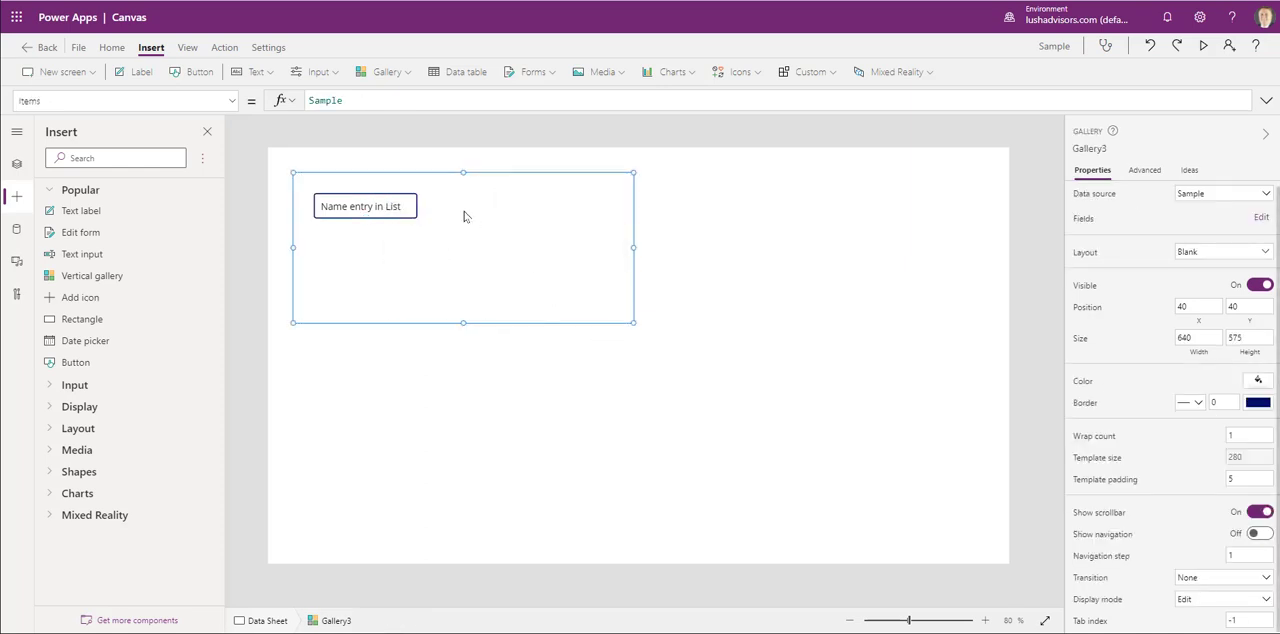
key(ctrl+v)
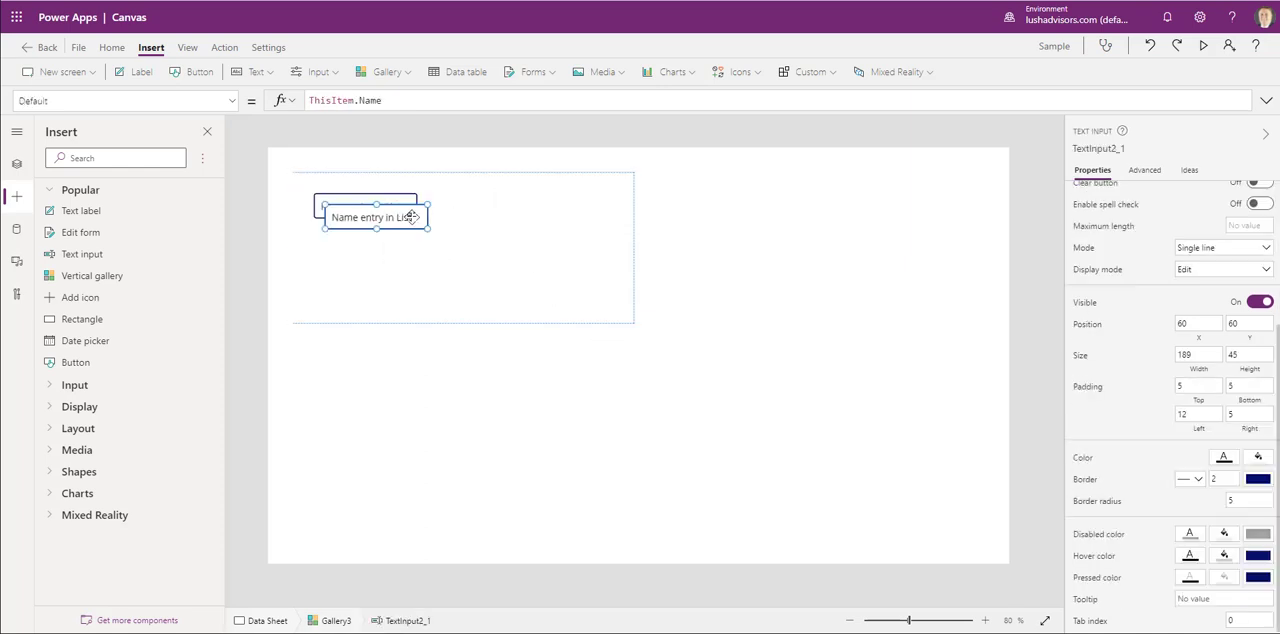
drag(396, 217, 482, 207)
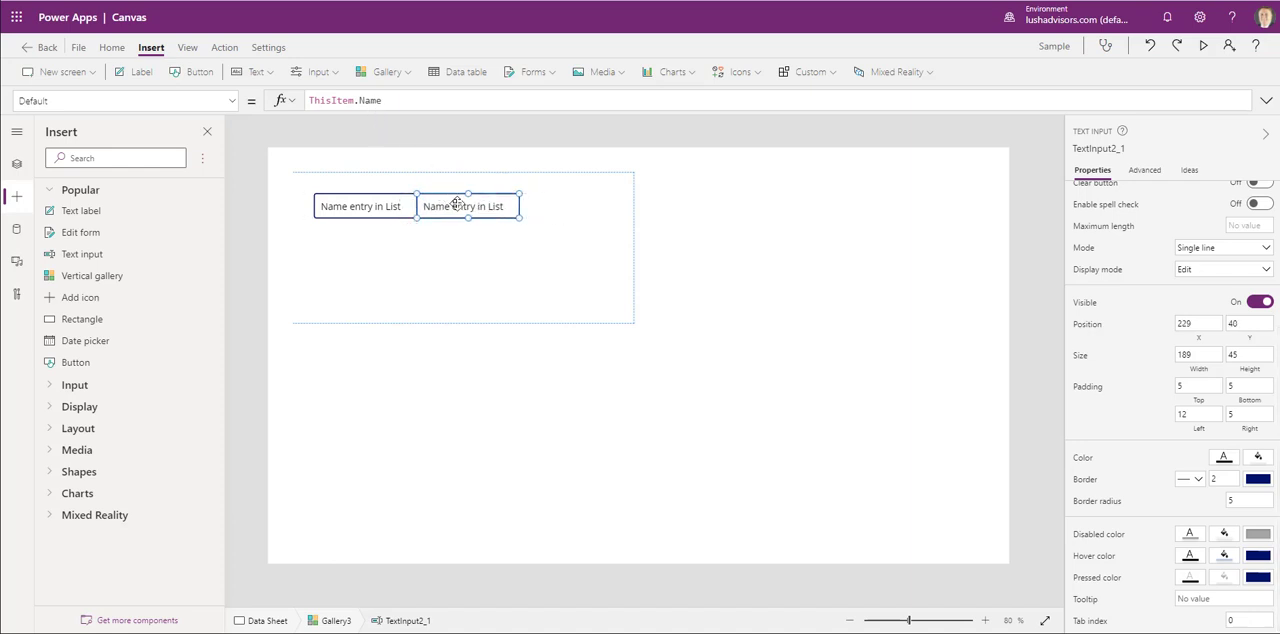
- Change the copied text input's Default formula to ThisItem.Date and deselect it
double_click(366, 99)
key(BackSpace)
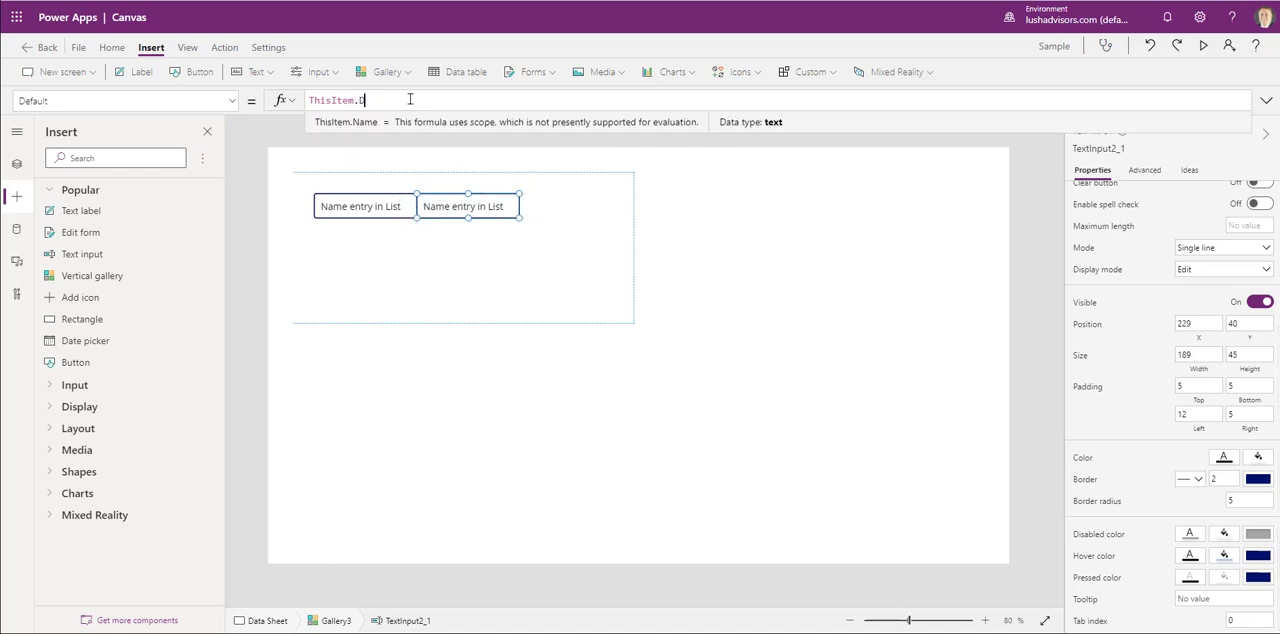
text(Date)
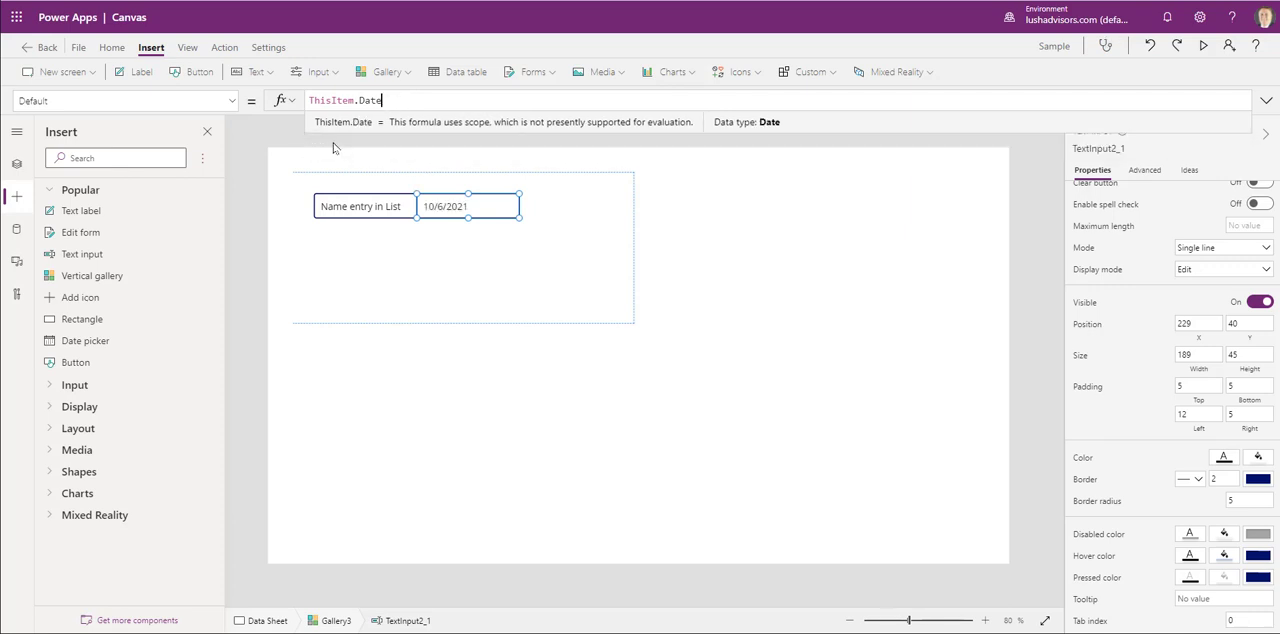
click(264, 134)
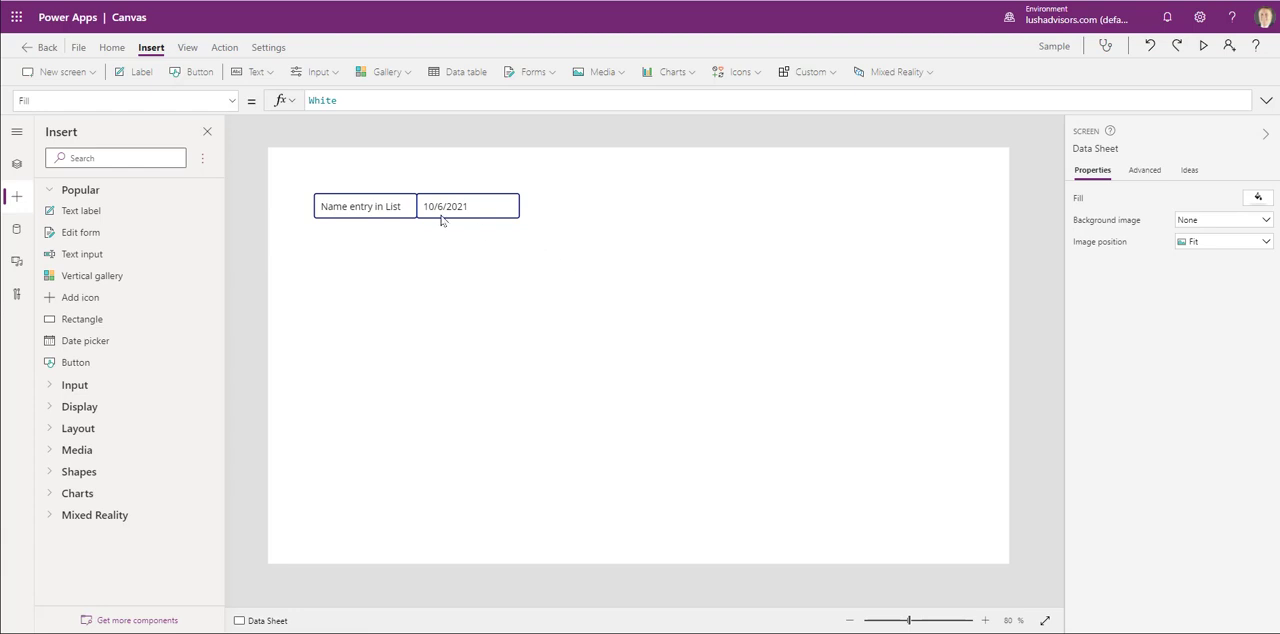
- Inspect the gallery, its name and date text inputs, and its row template in the control tree and on the canvas
click(17, 164)
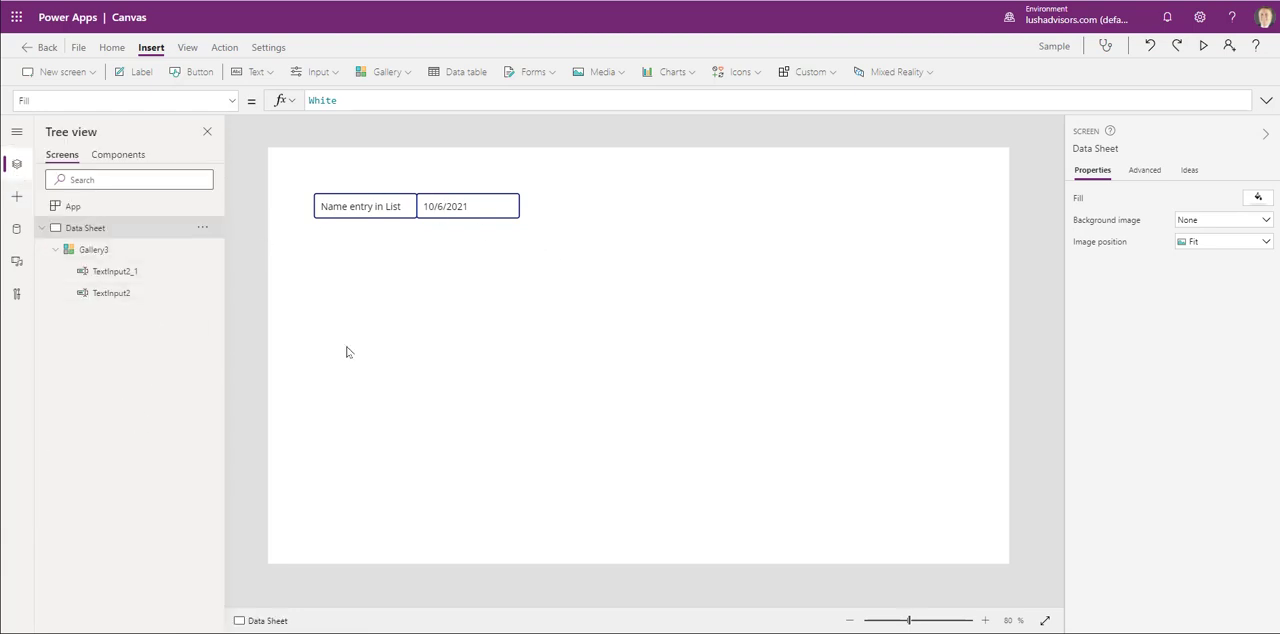
click(347, 207)
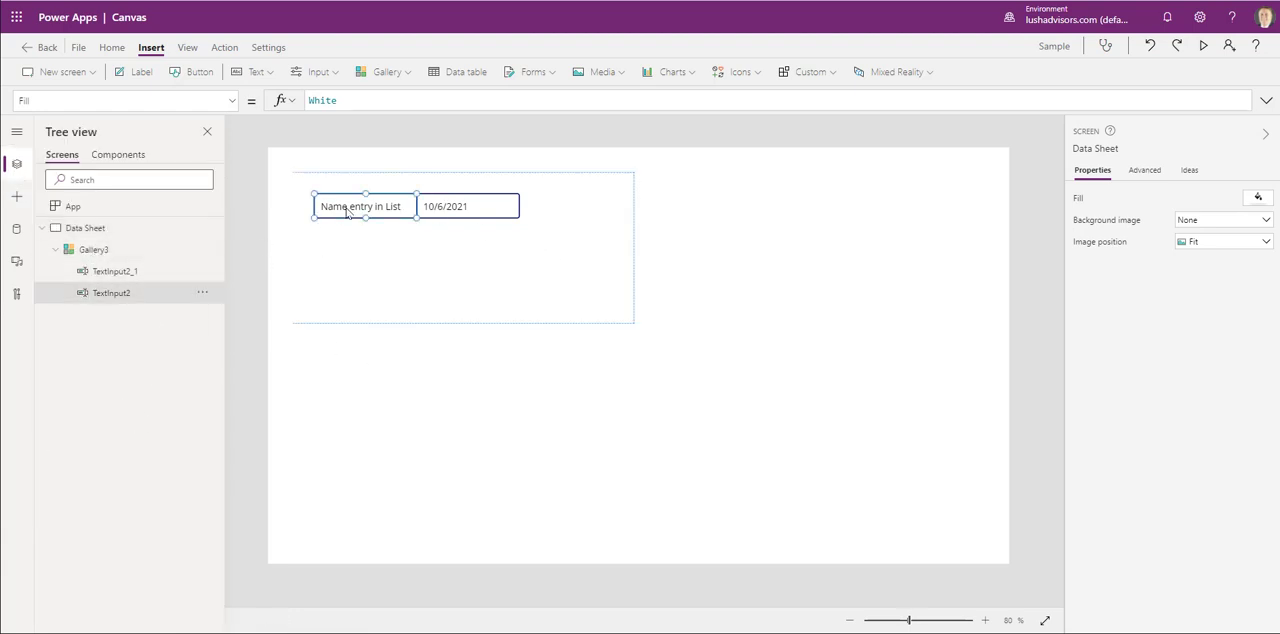
click(440, 208)
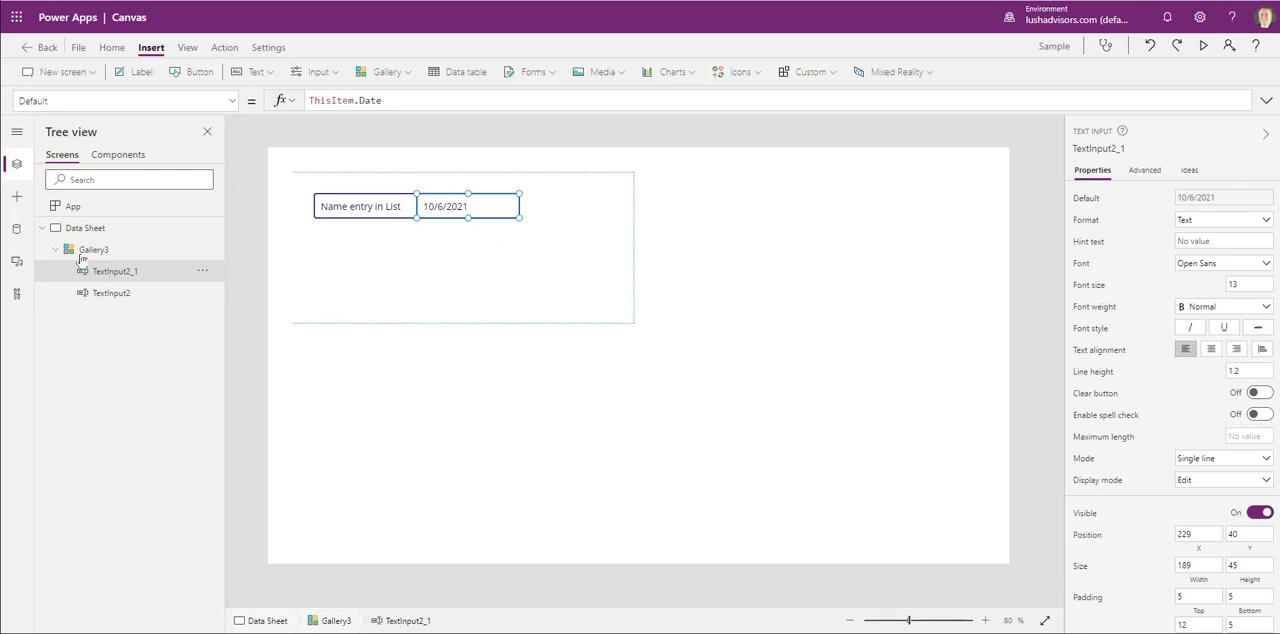
click(110, 250)
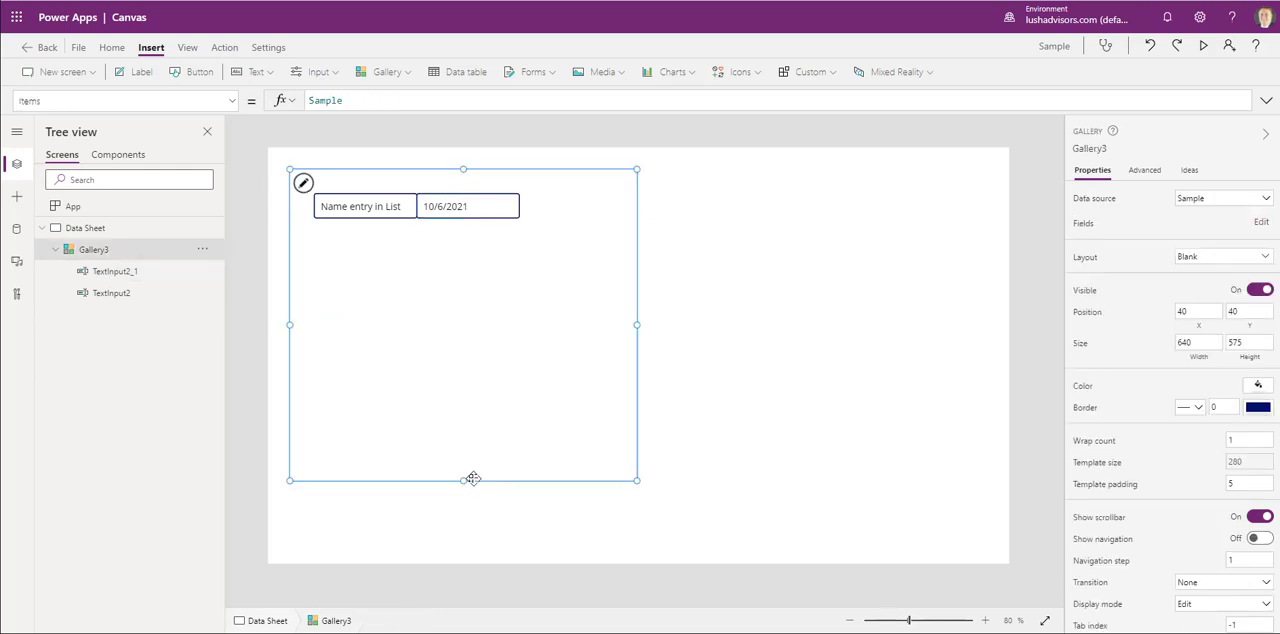
click(300, 204)
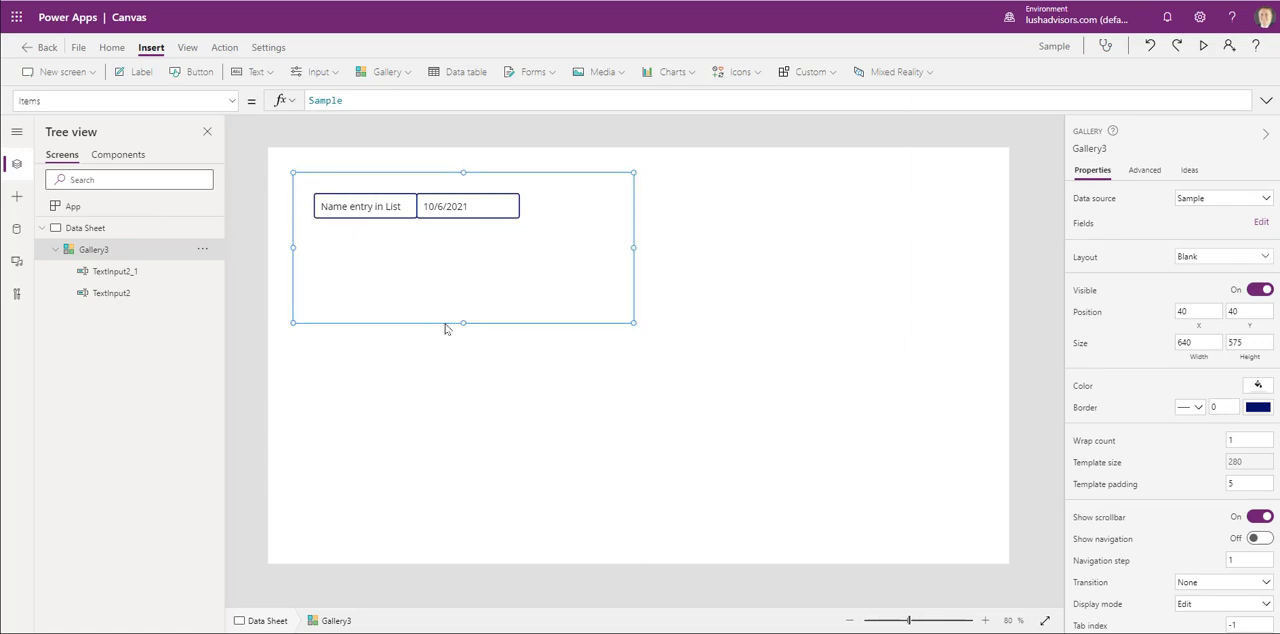
click(95, 250)
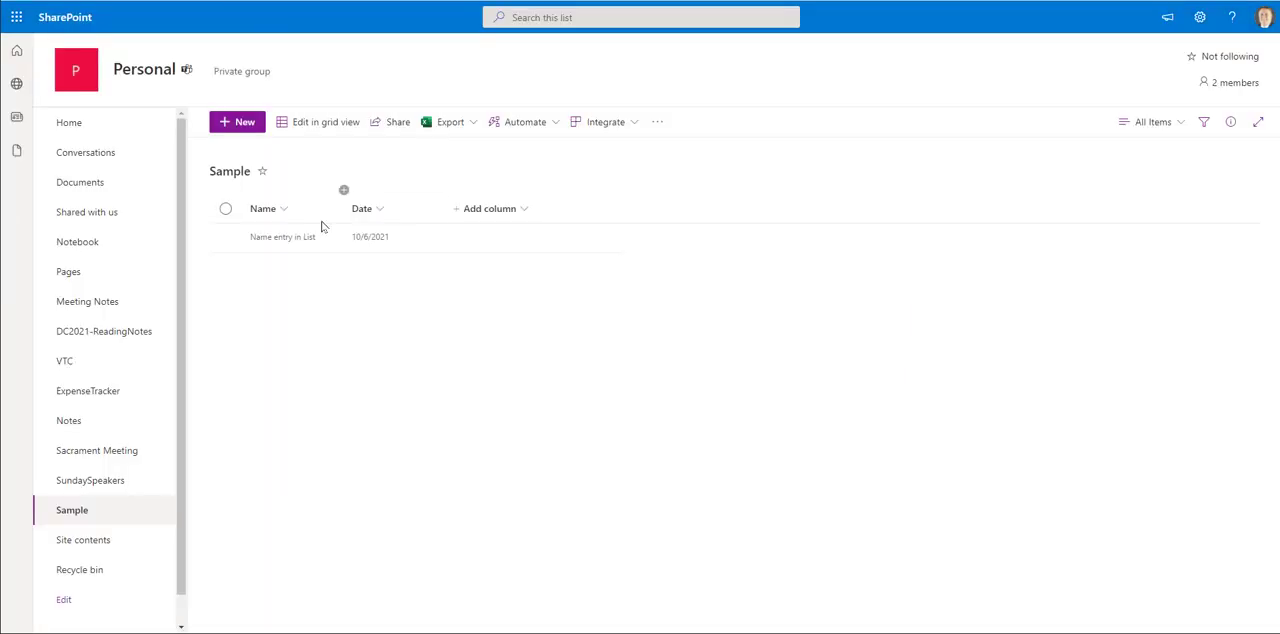
- Switch to the Sample list in SharePoint and add a row in grid view with Name dsadasdsa and Date 10/7/2021, leaving grid view
click(298, 240)
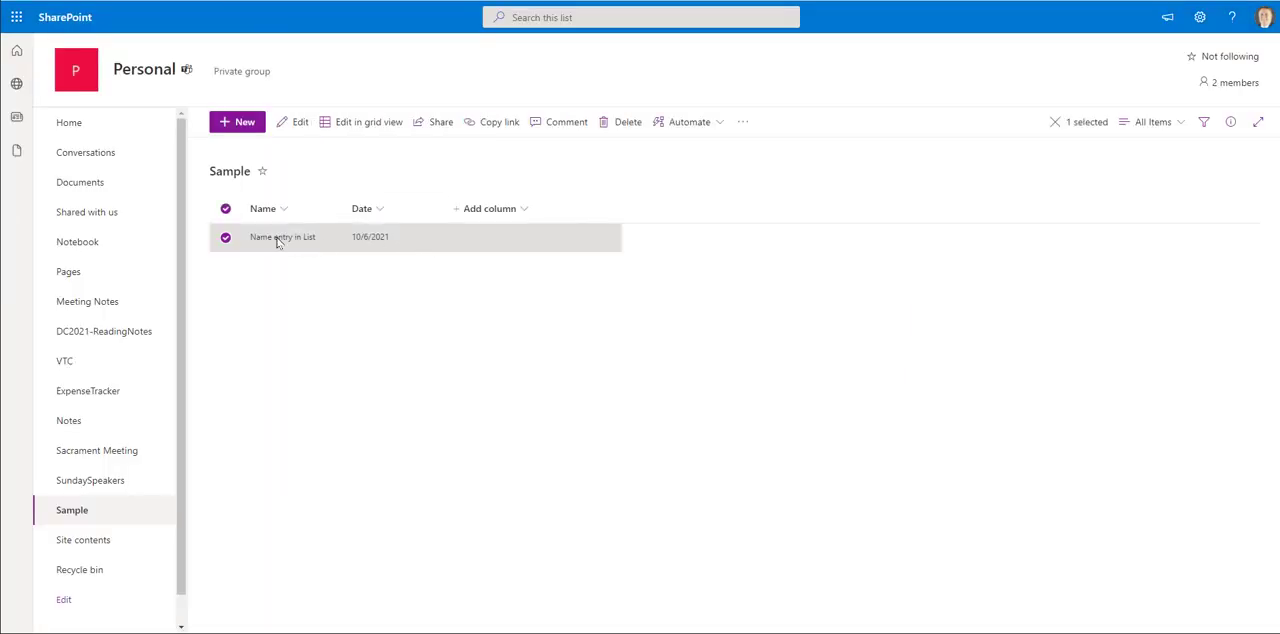
click(357, 123)
click(294, 279)
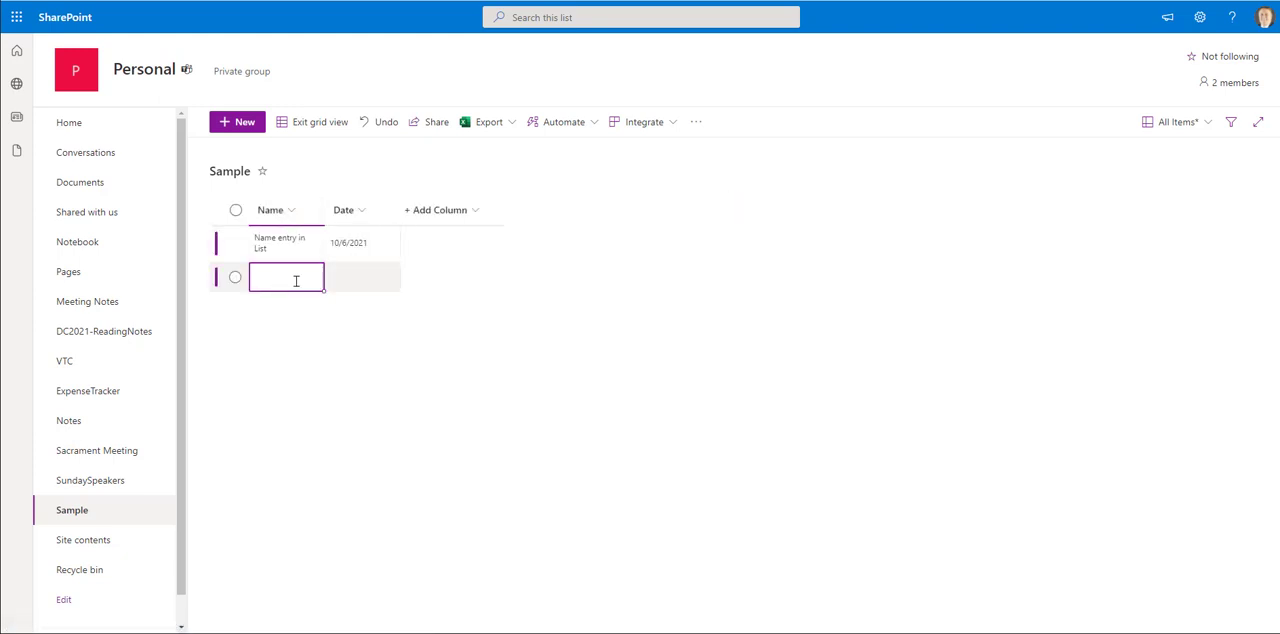
text(dsadsdsa)
click(363, 275)
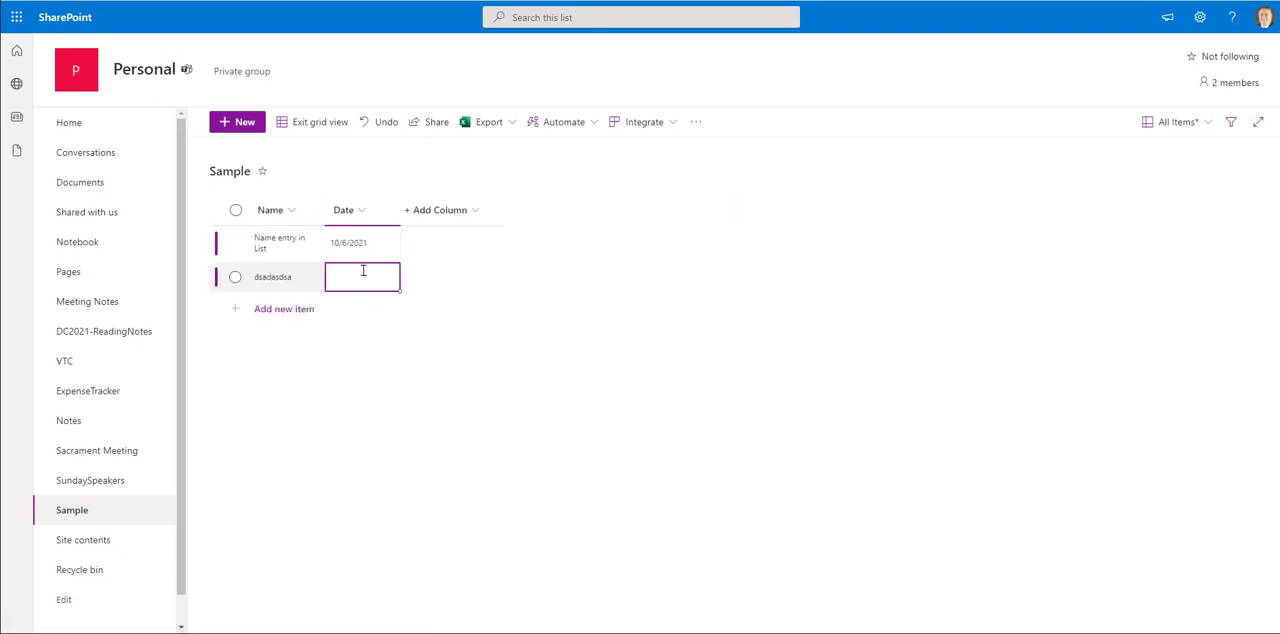
click(420, 370)
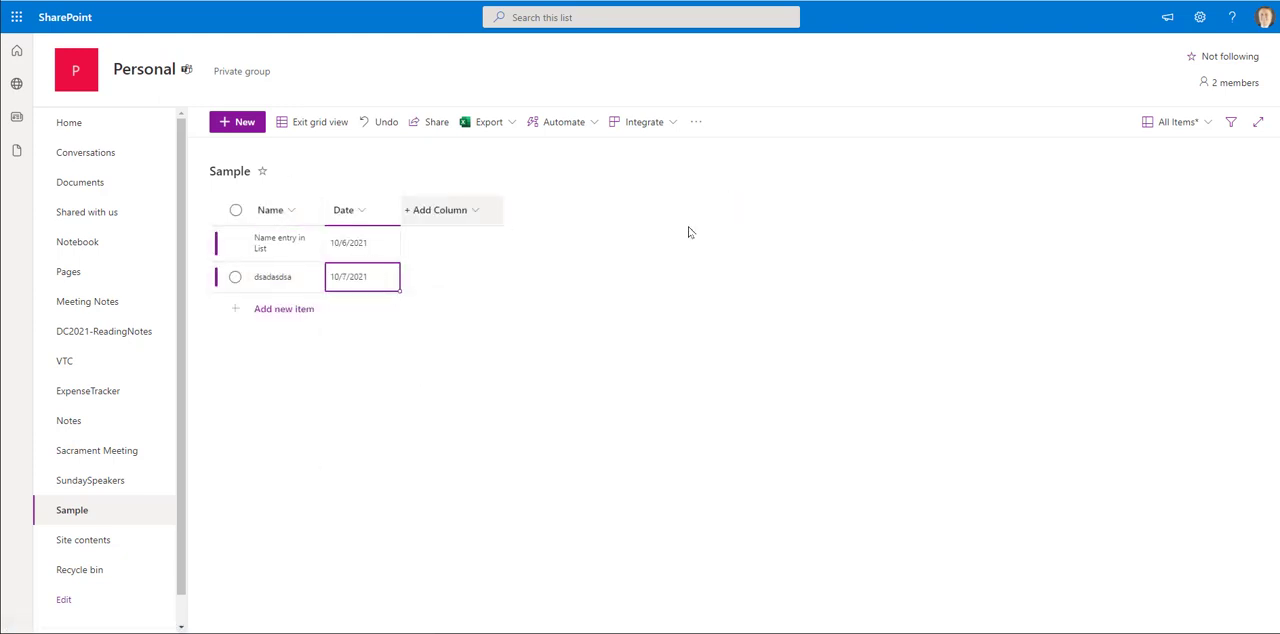
click(311, 127)
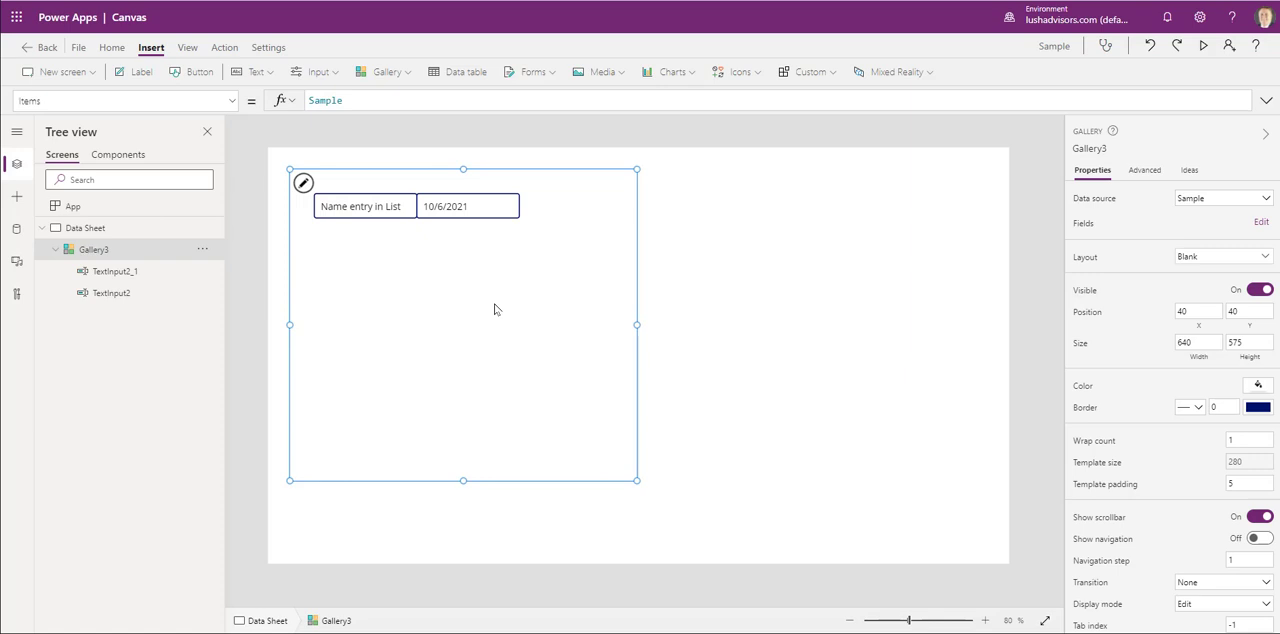
- Return to Power Apps, refresh the Sample data source so the gallery reloads the list, and deselect the gallery
click(16, 229)
click(209, 212)
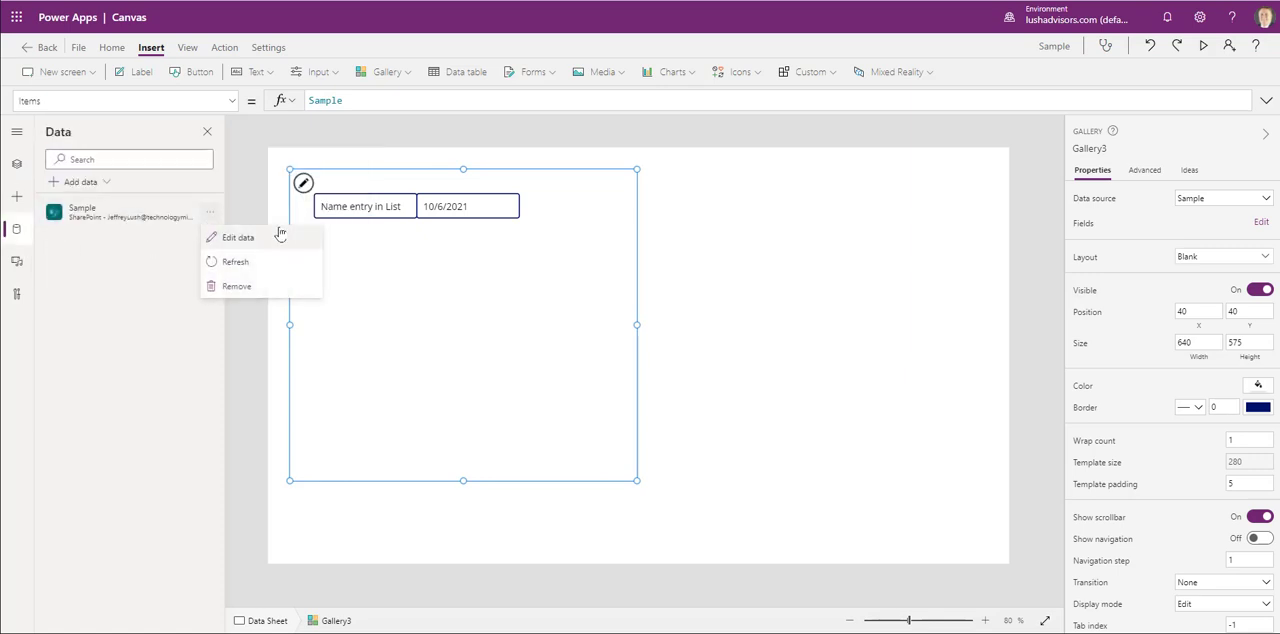
click(250, 260)
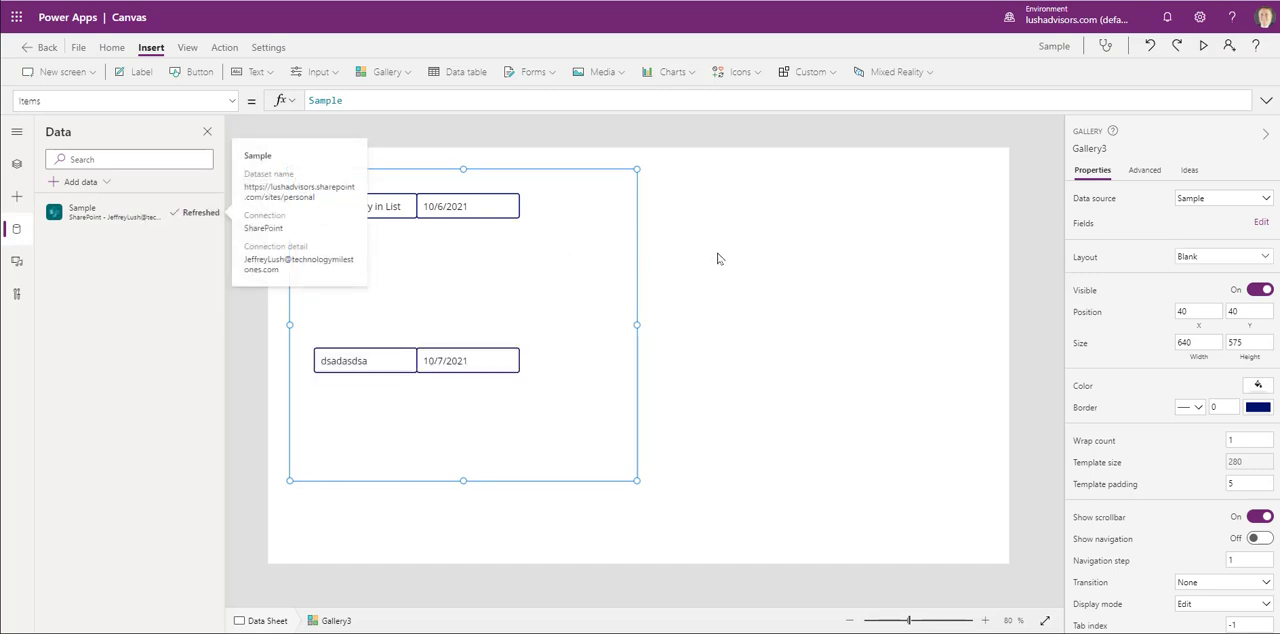
click(561, 140)
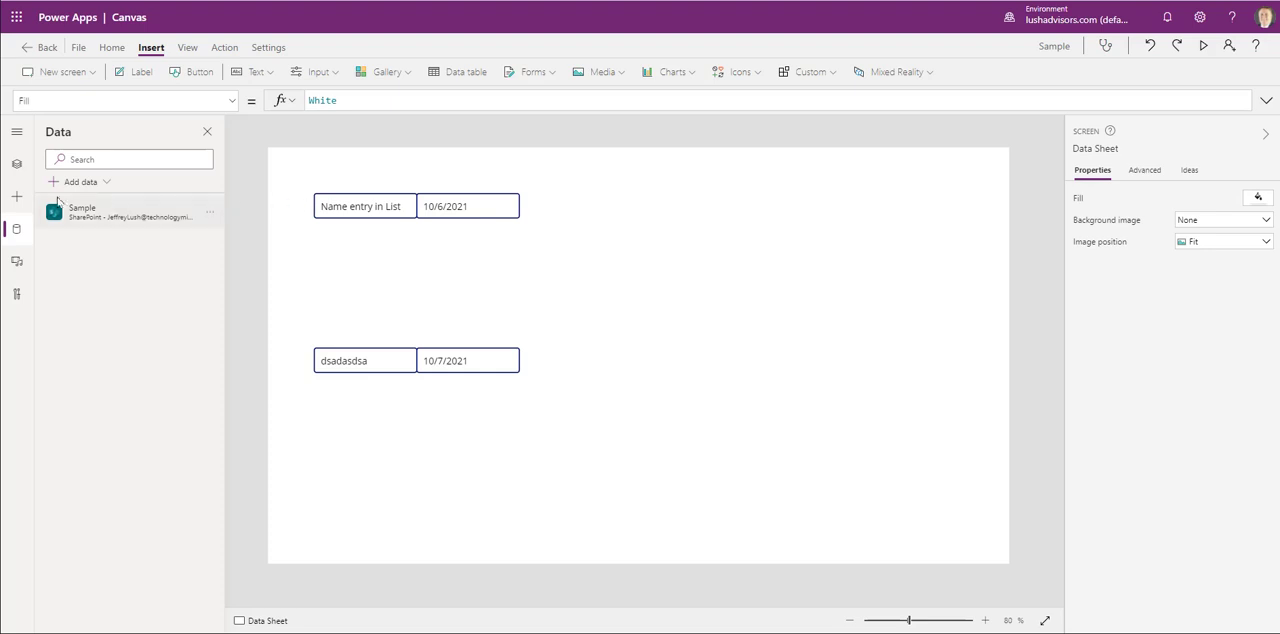
- Shrink the gallery's template size to about 103 and reduce the whole gallery's height to about 162
click(16, 164)
click(94, 250)
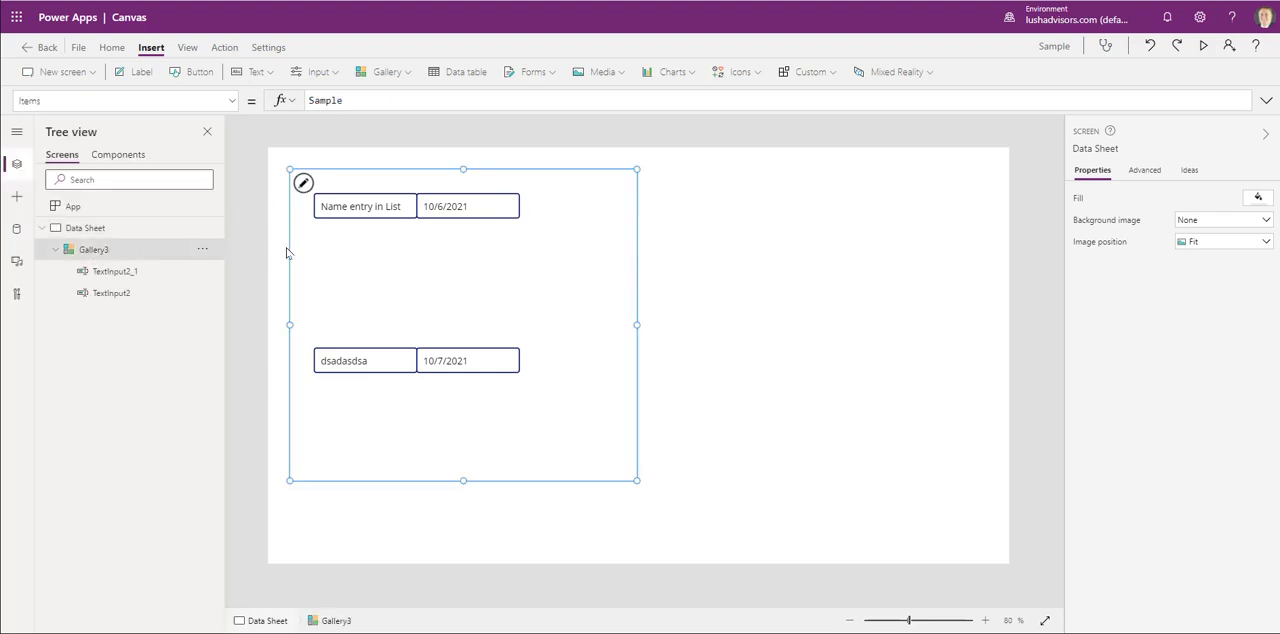
click(310, 212)
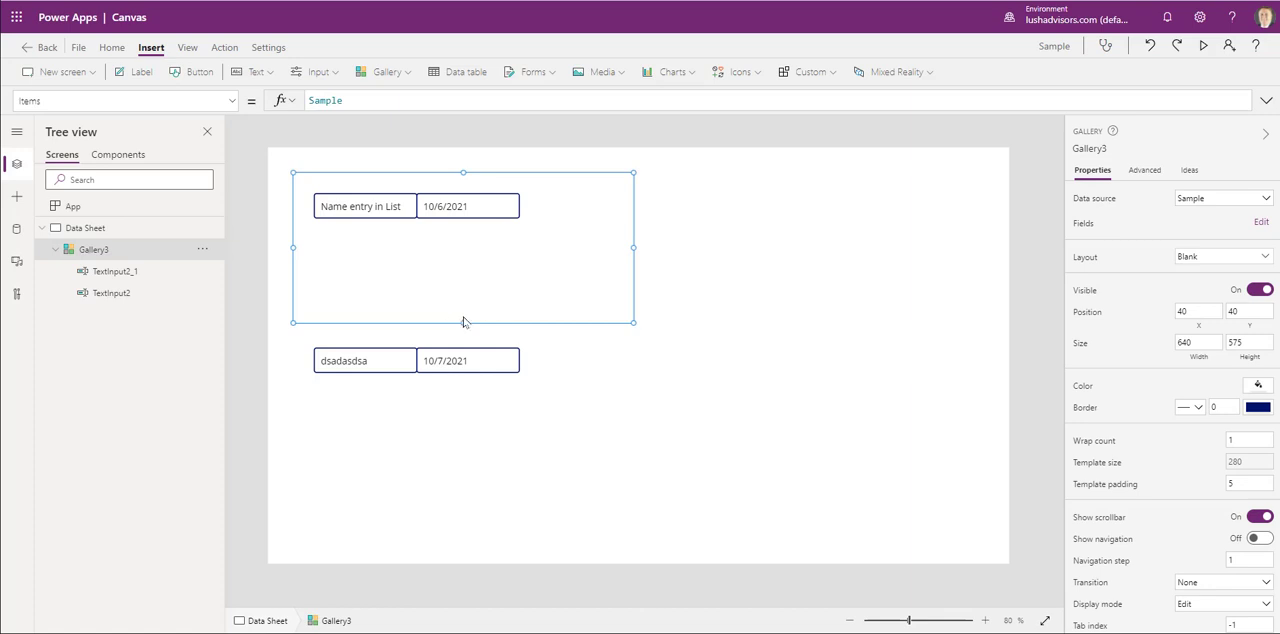
drag(463, 322, 475, 232)
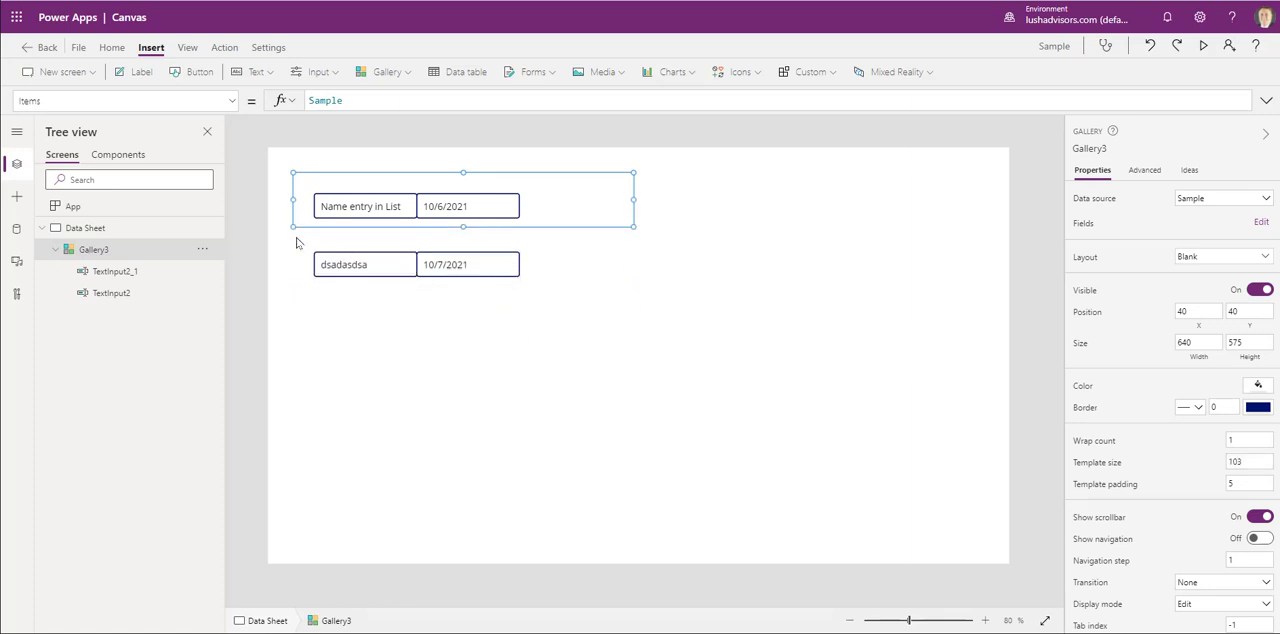
click(83, 250)
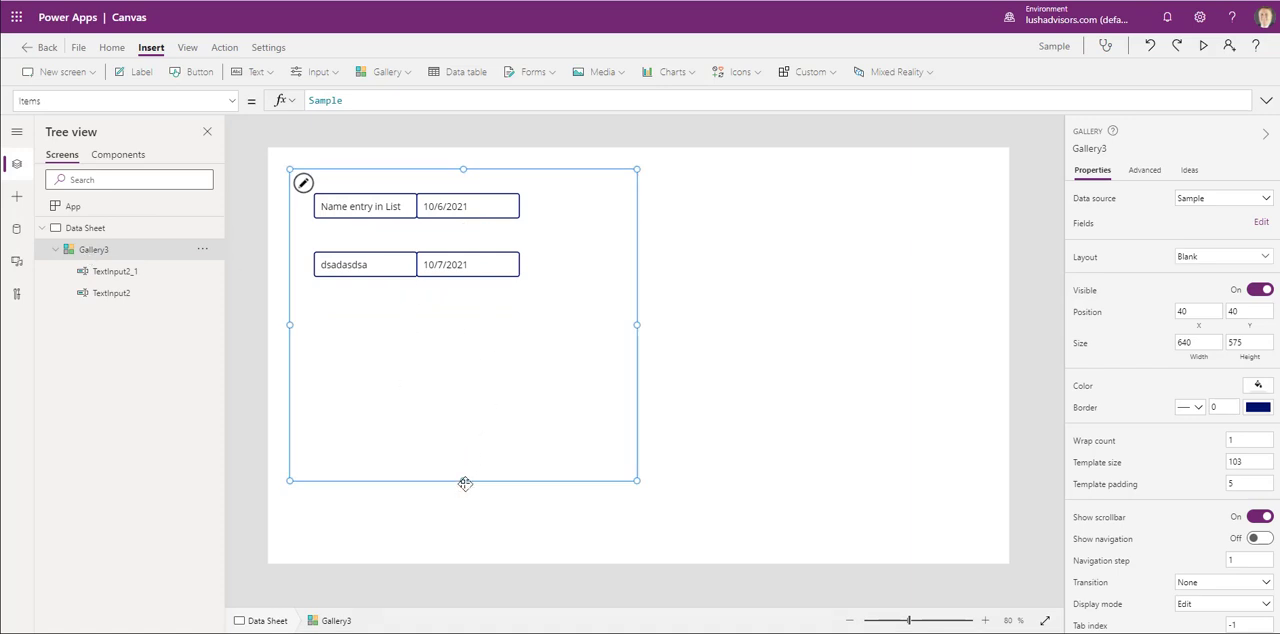
drag(464, 481, 491, 257)
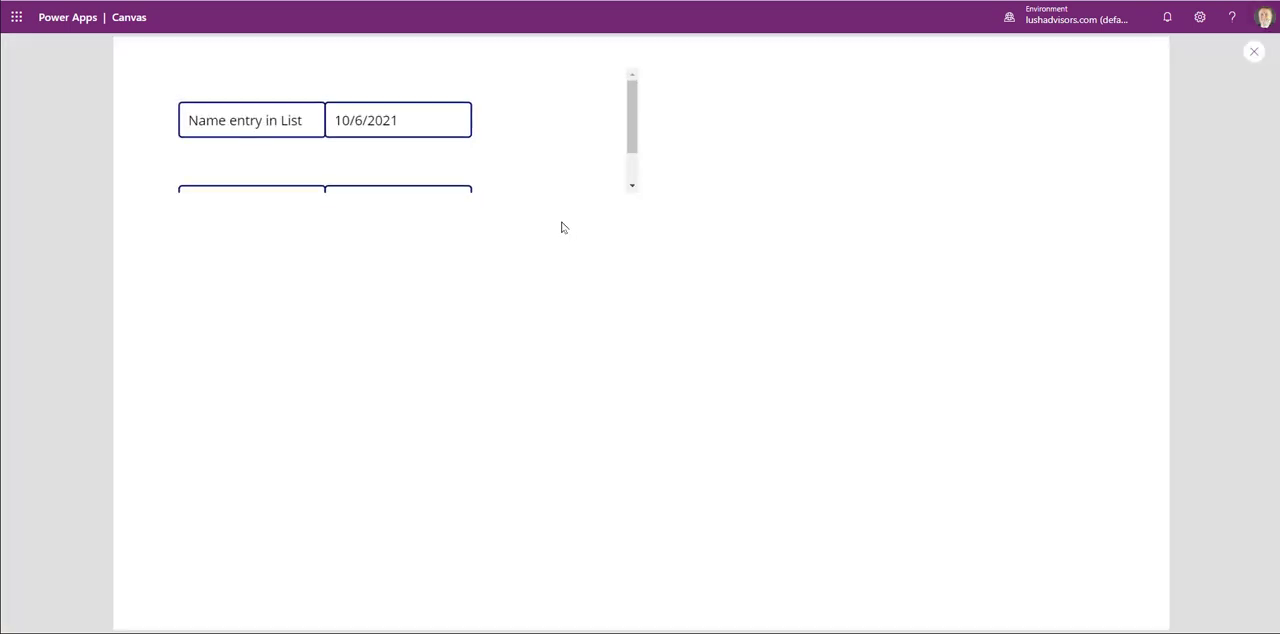
- Preview the app, scroll through the gallery's rows, and close the preview
click(1203, 46)
scroll(498, 125, down, 2)
scroll(494, 129, up, 2)
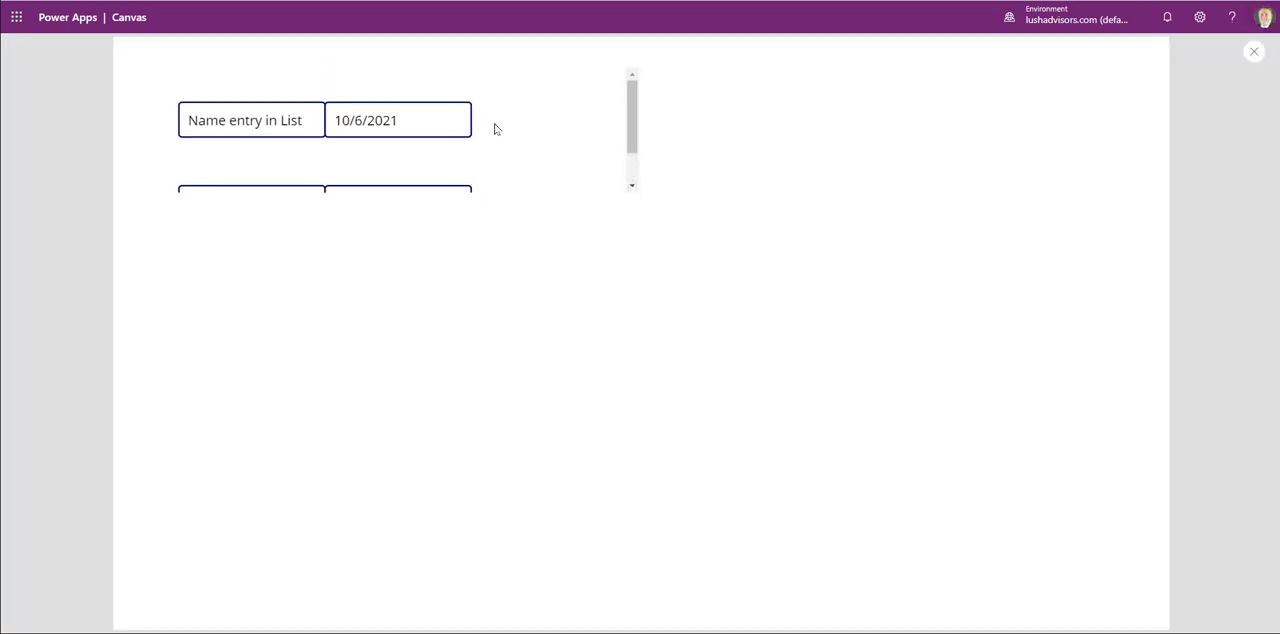
click(1254, 51)
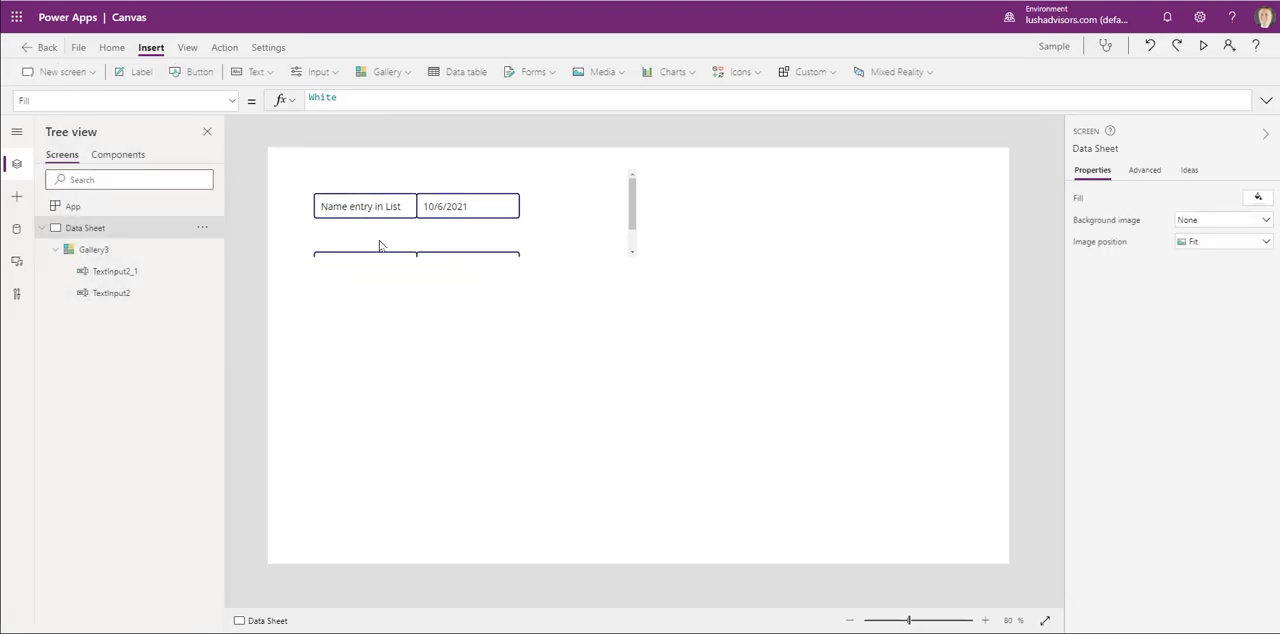
- Reduce the gallery's height to about 115 to fit a single row and move it to about X 188, Y 188
click(126, 250)
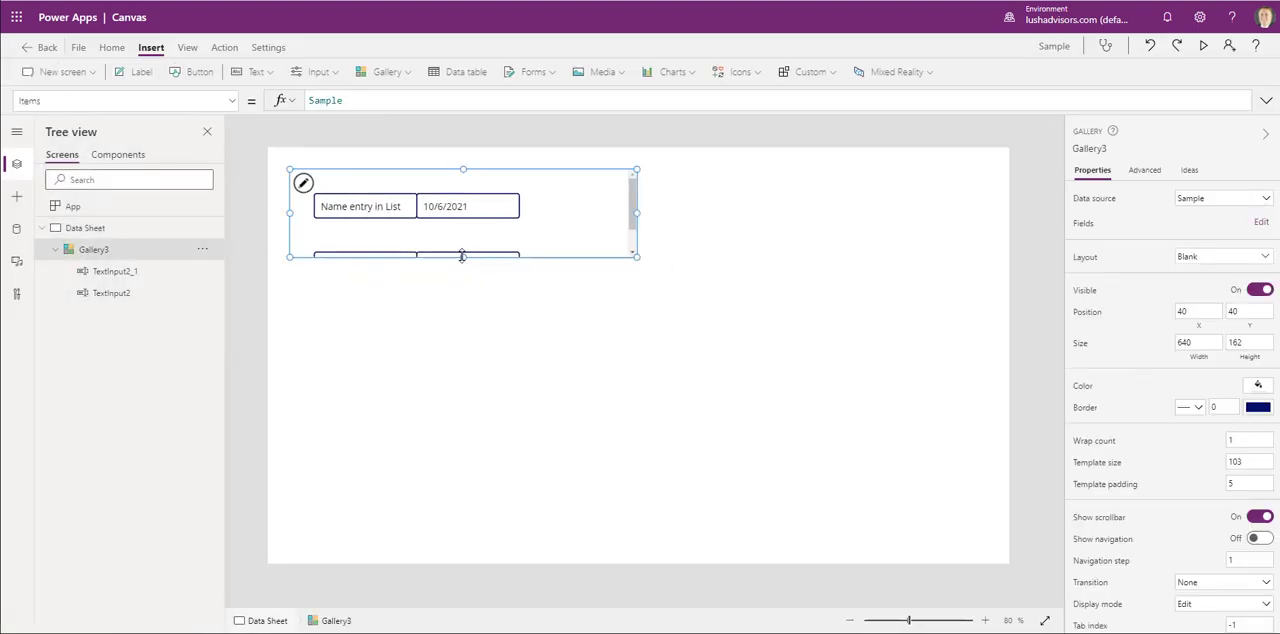
drag(462, 256, 466, 231)
drag(514, 172, 594, 250)
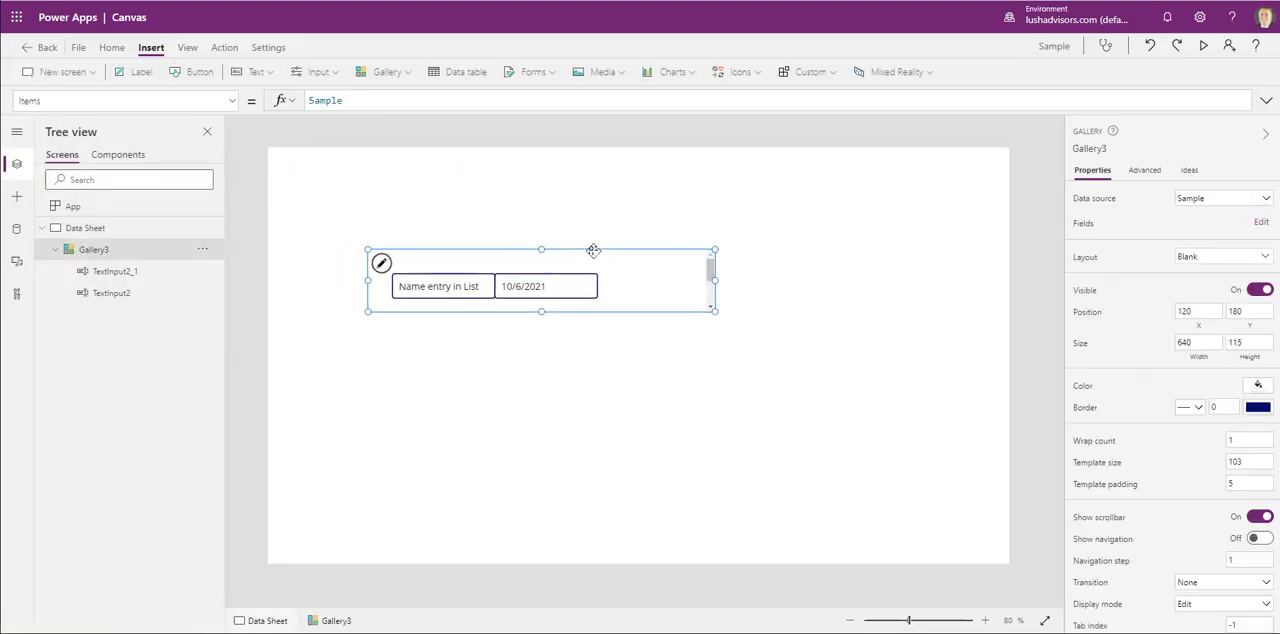
click(562, 396)
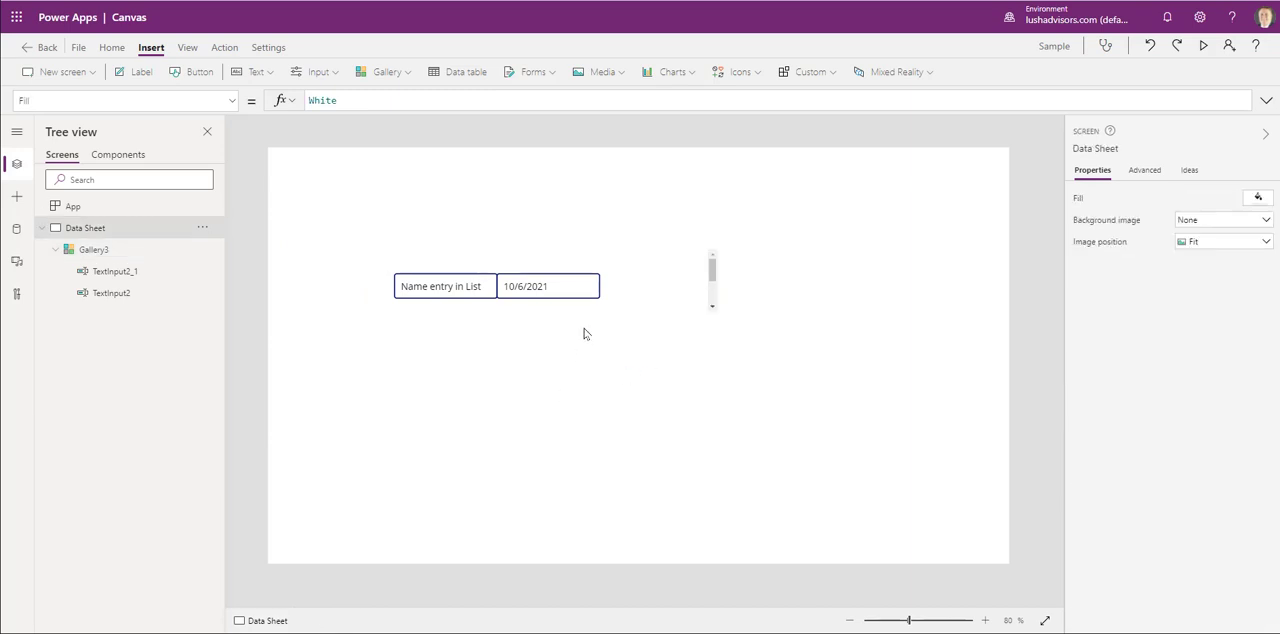
click(660, 272)
scroll(1190, 484, down, 1)
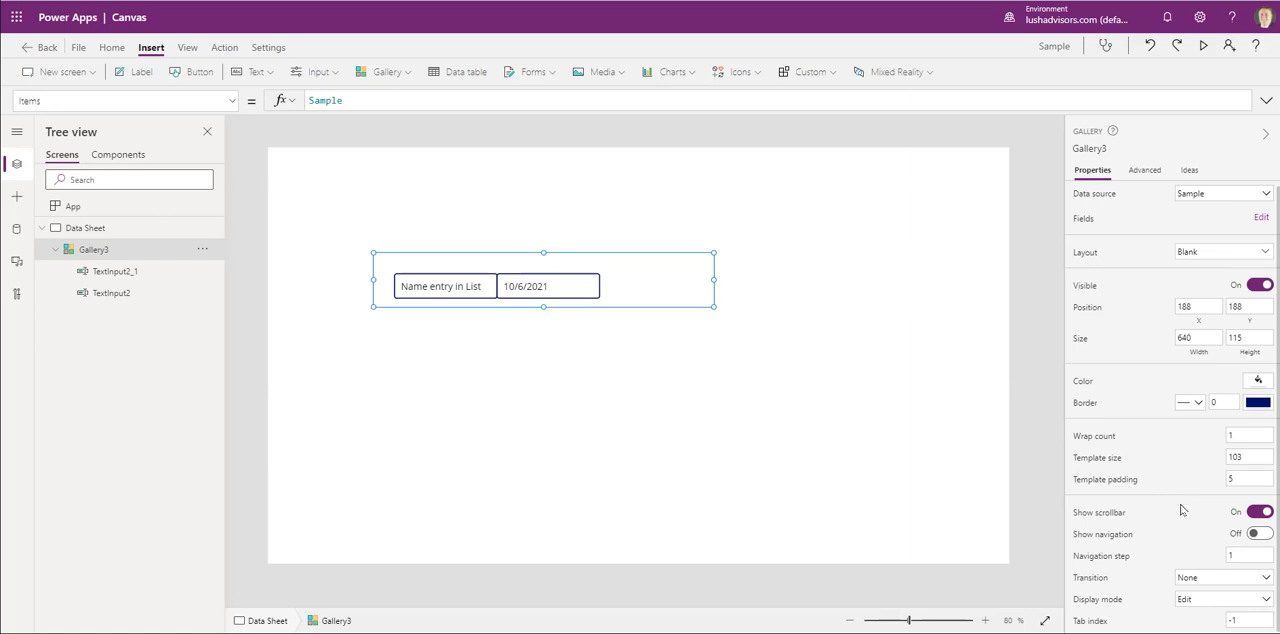
click(835, 274)
click(540, 293)
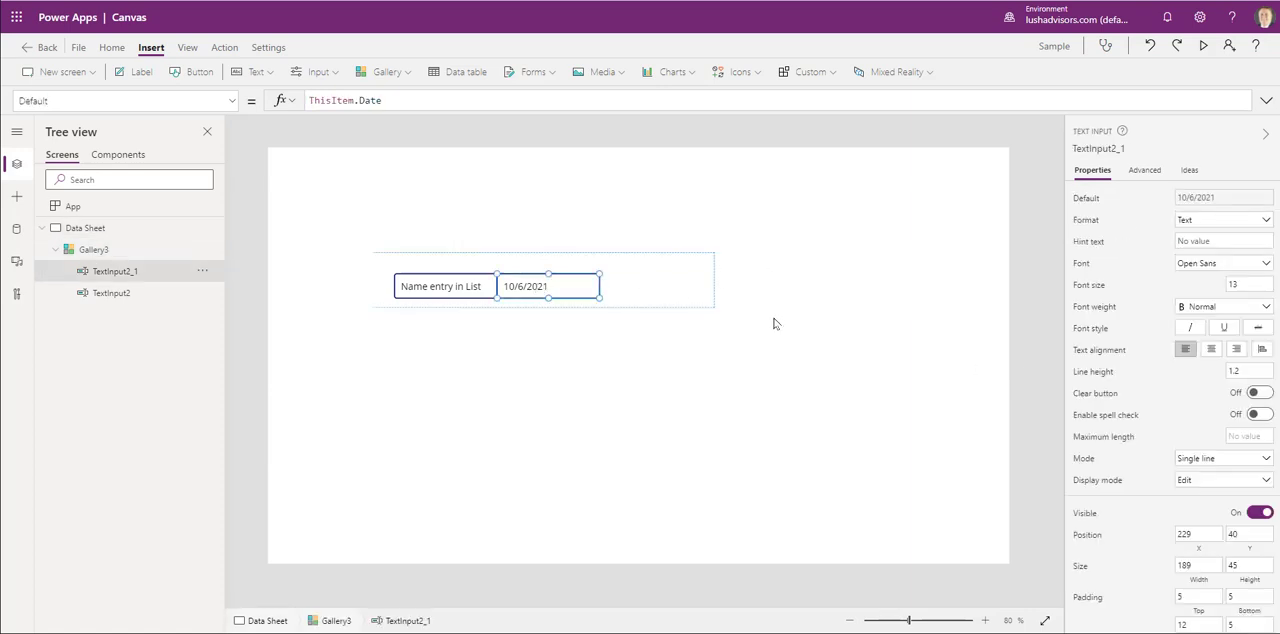
click(777, 332)
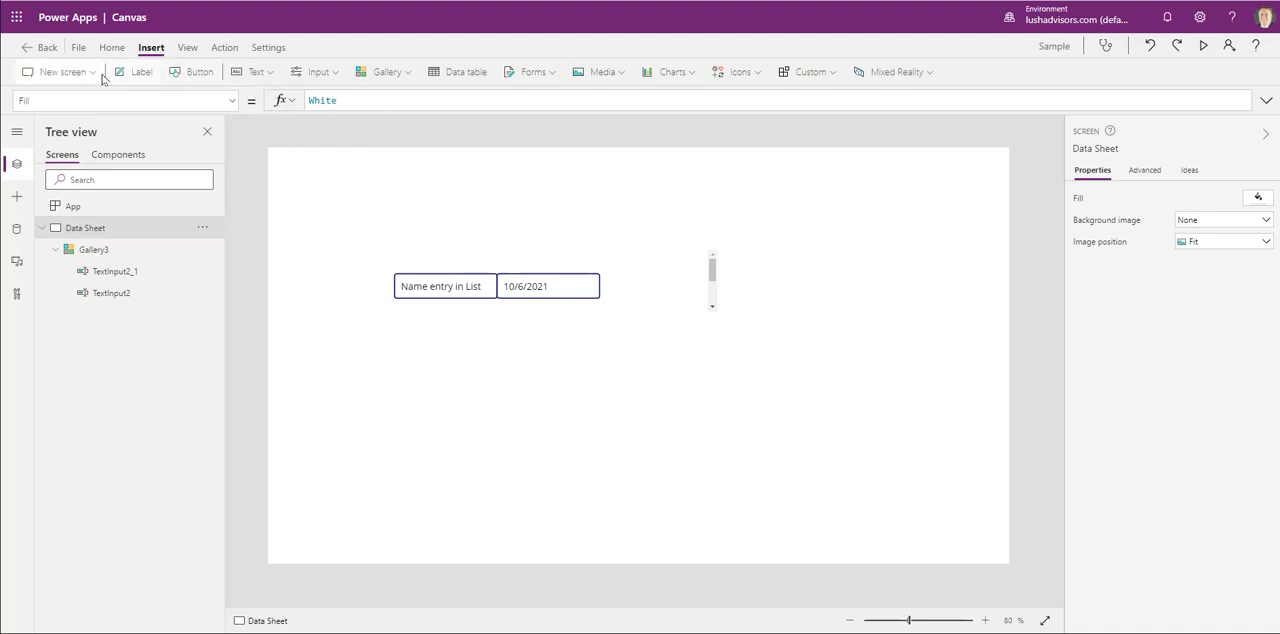
- Insert a label above the name text input at about X 237, Y 148 and set its text to Name
click(135, 72)
drag(327, 179, 428, 233)
double_click(430, 235)
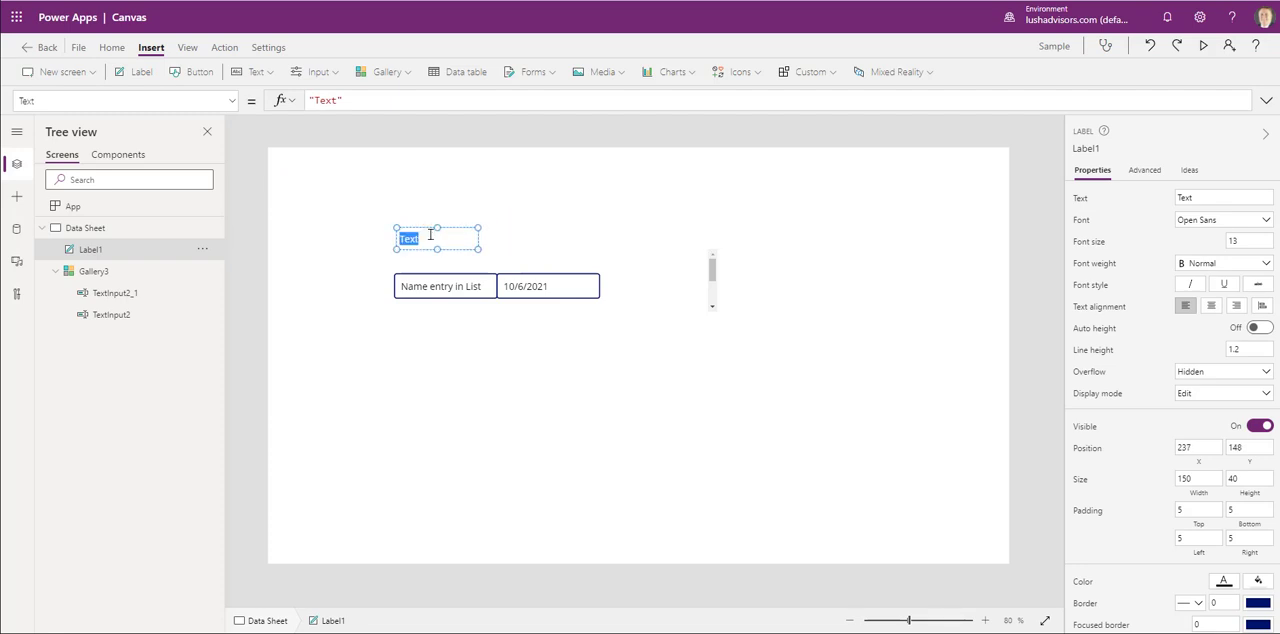
text(Name)
click(467, 190)
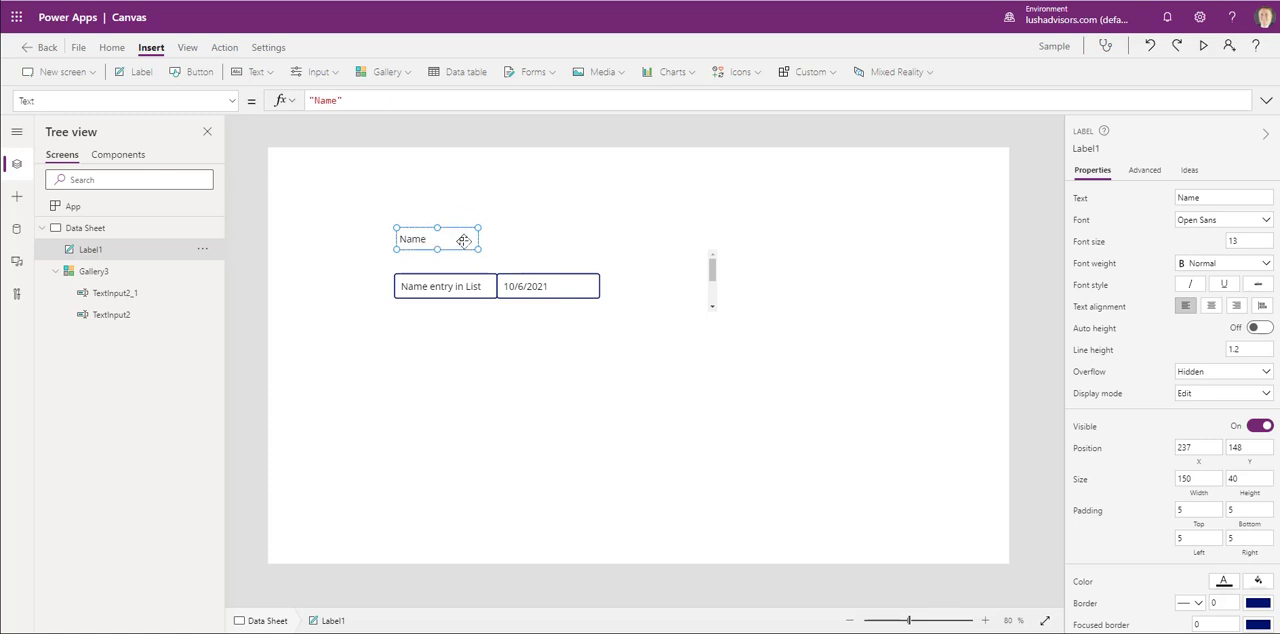
- Duplicate the Name label, place the copy above the date text input at about X 433, Y 148, and set its text to Date
key(ctrl+c)
key(ctrl+v)
drag(462, 245, 554, 240)
double_click(534, 240)
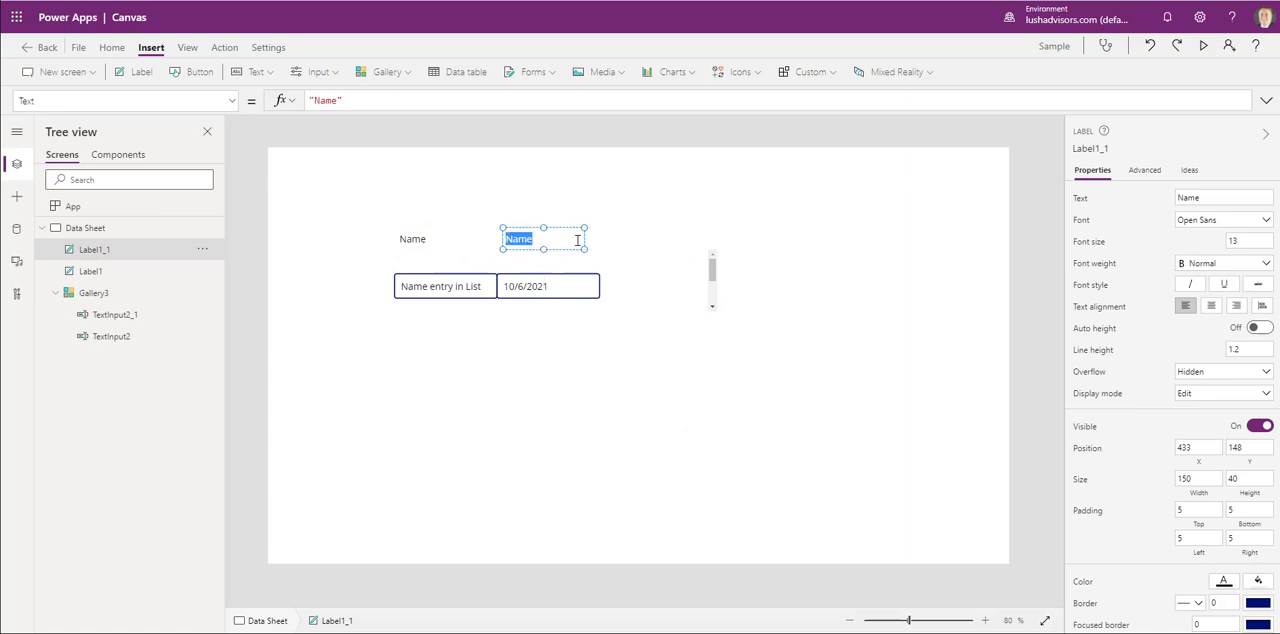
text(Date)
- Preview the app to check the Name and Date headings while scrolling between the gallery's rows, and close the preview
click(1203, 47)
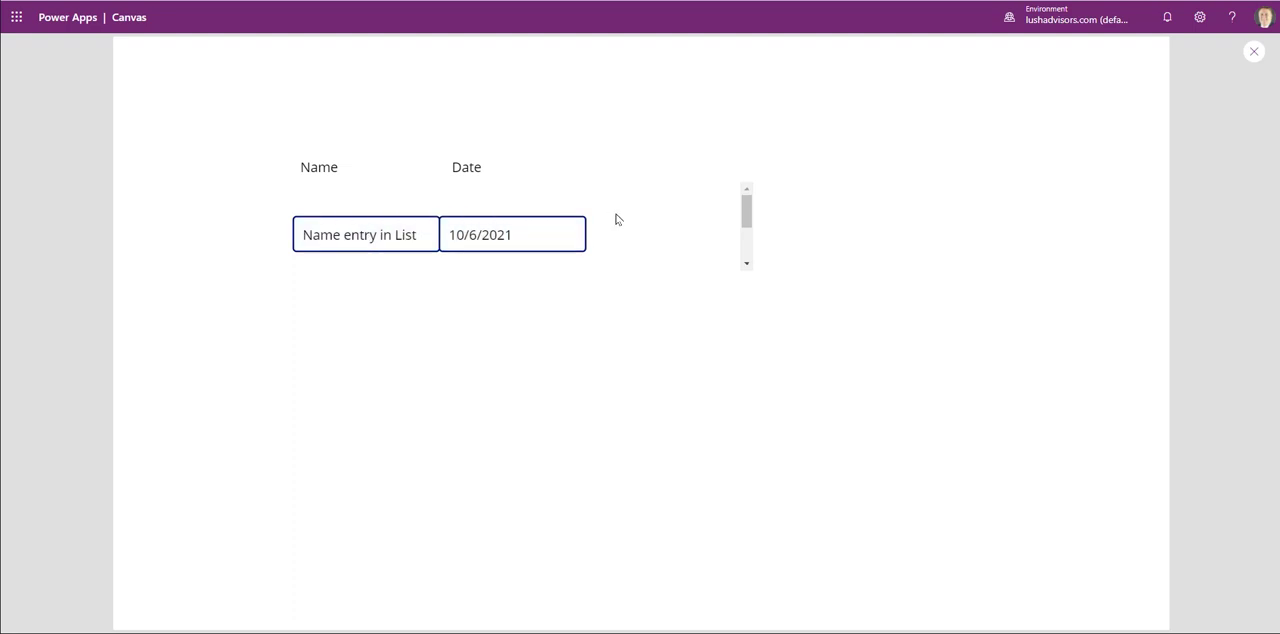
scroll(660, 222, down, 1)
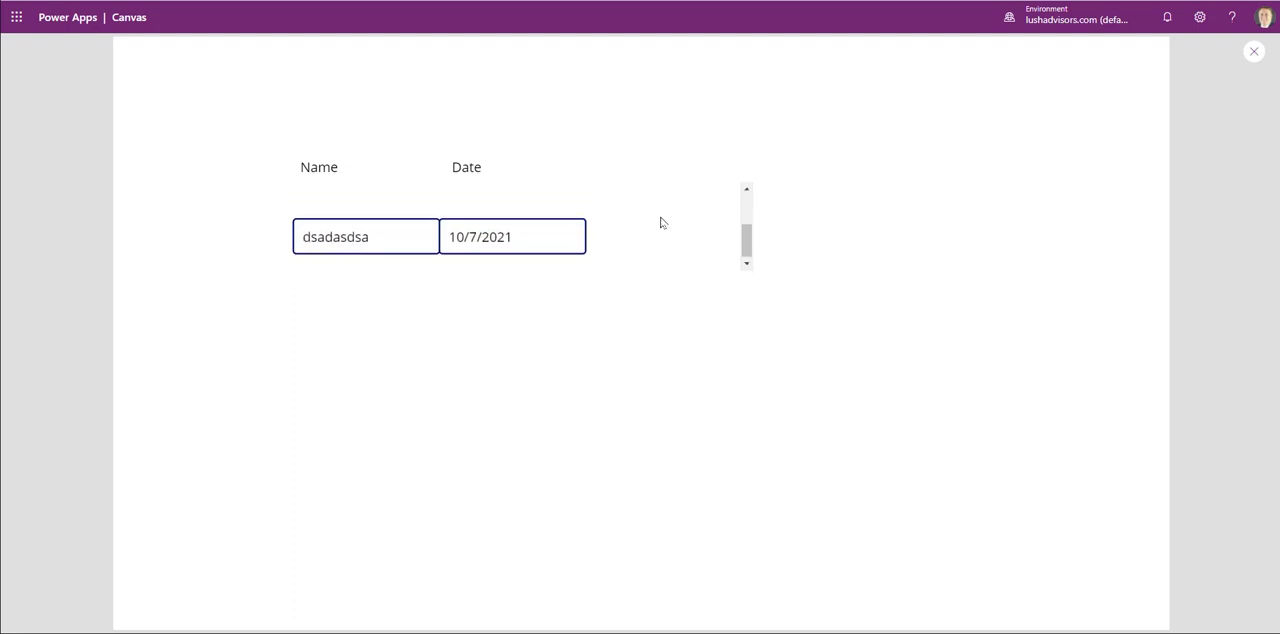
scroll(628, 223, up, 1)
scroll(629, 223, down, 1)
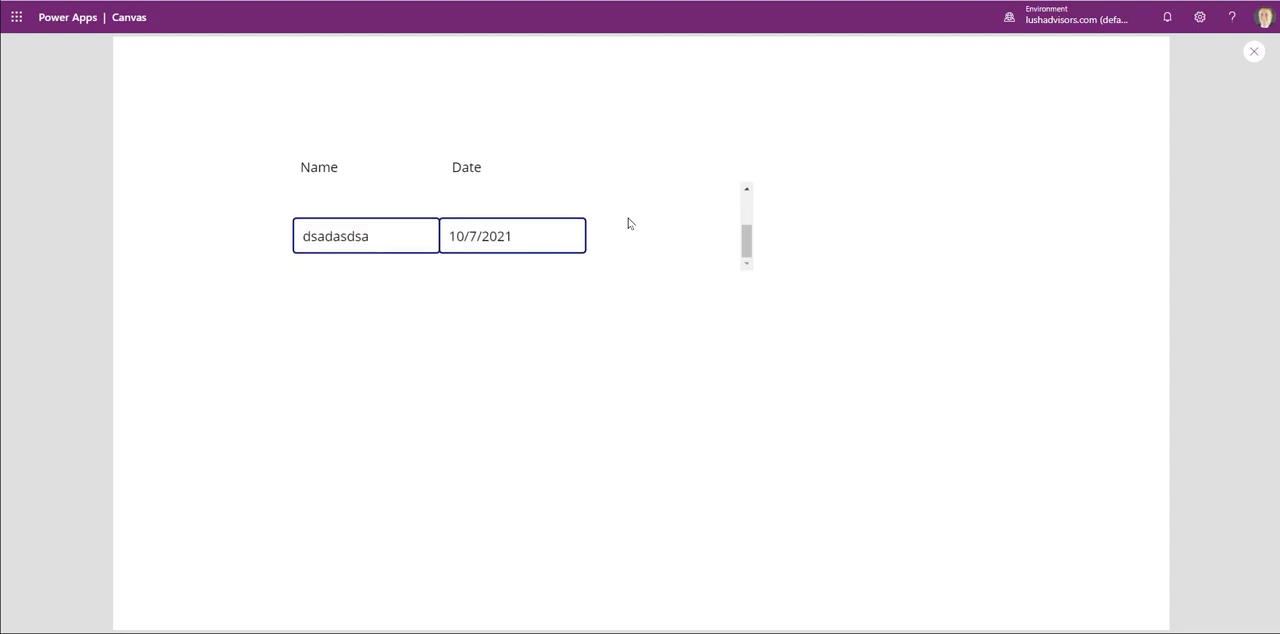
scroll(629, 223, up, 1)
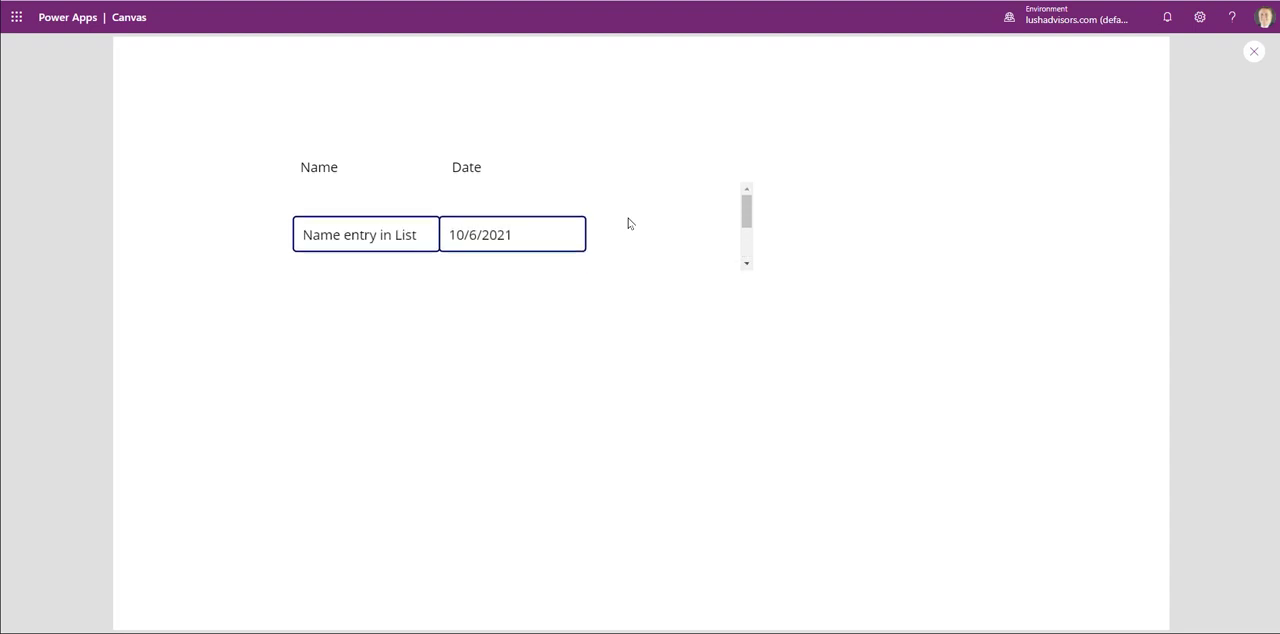
click(1253, 52)
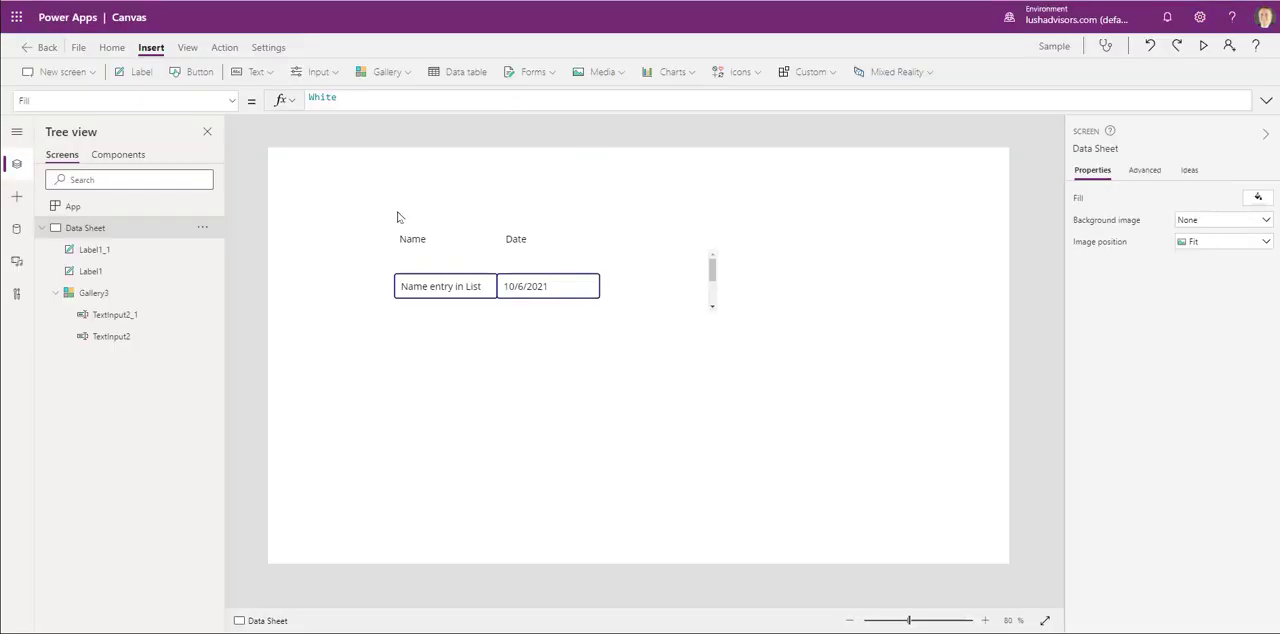
- Move the Name and Date labels together with the gallery so that the gallery sits at about X 256, Y 200
drag(334, 184, 862, 390)
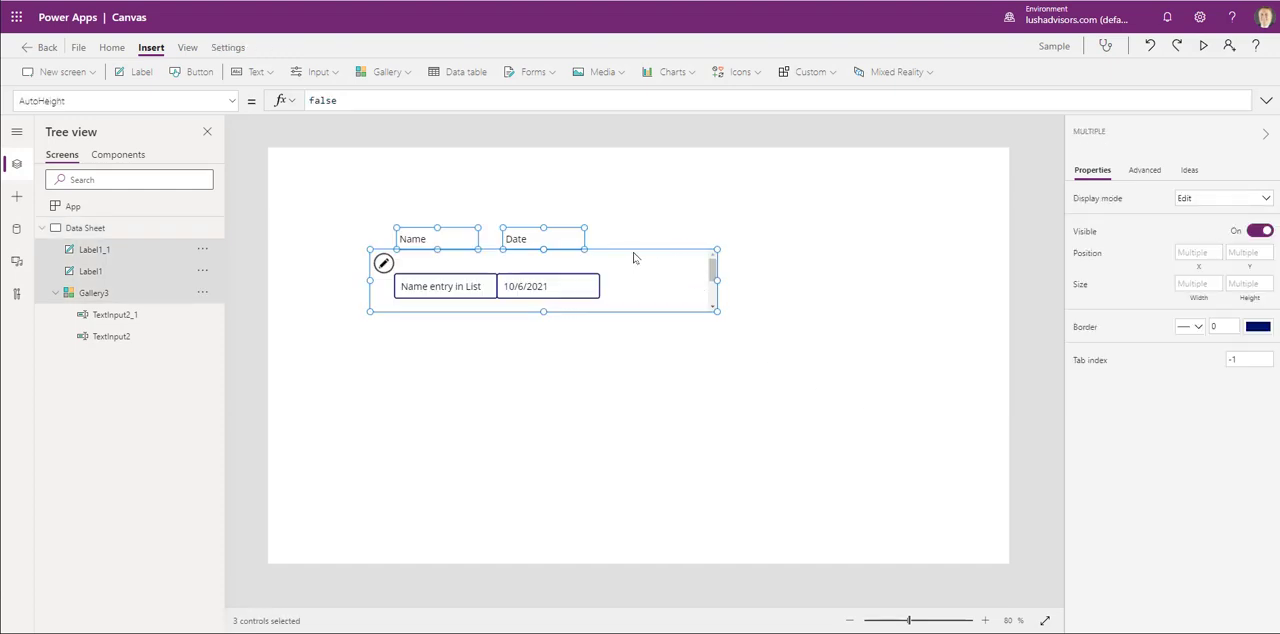
drag(634, 249, 675, 256)
click(730, 389)
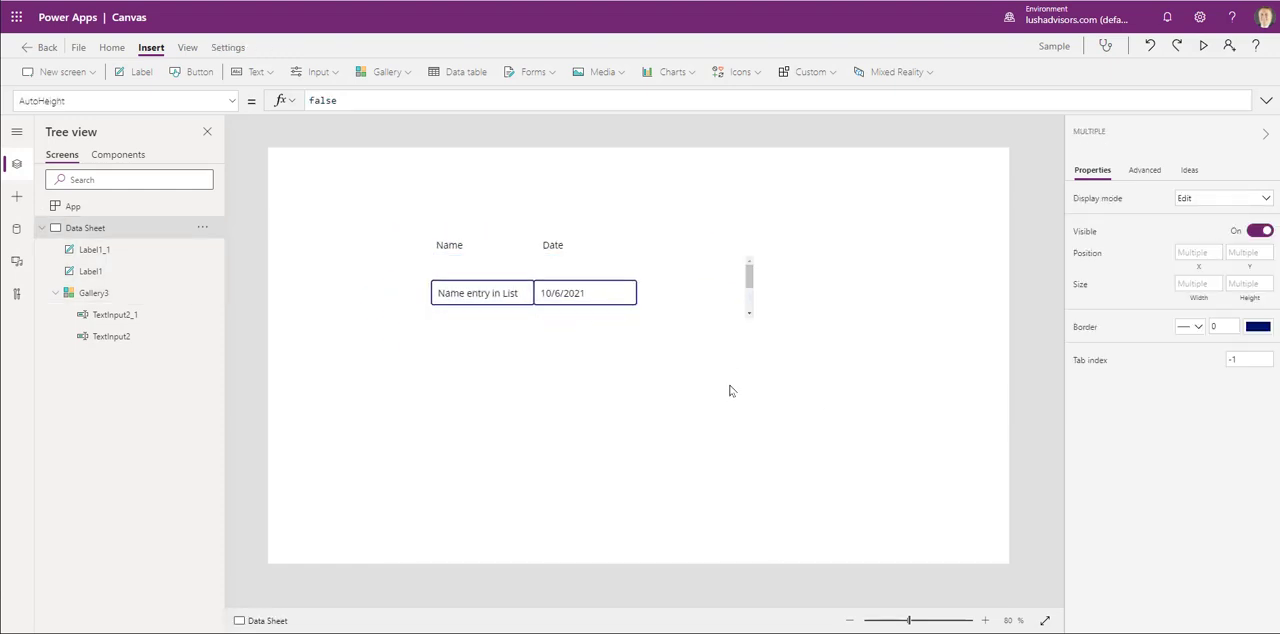
- Enlarge the gallery's height to about 253 to fit two rows
click(489, 300)
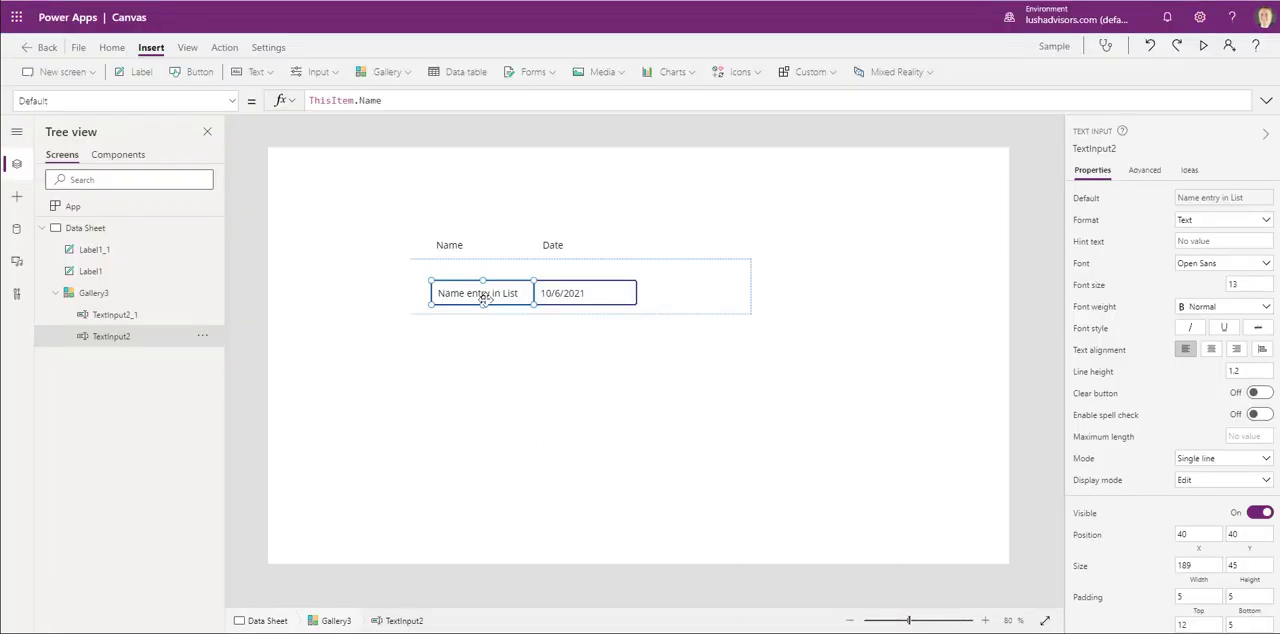
click(95, 293)
drag(580, 314, 581, 392)
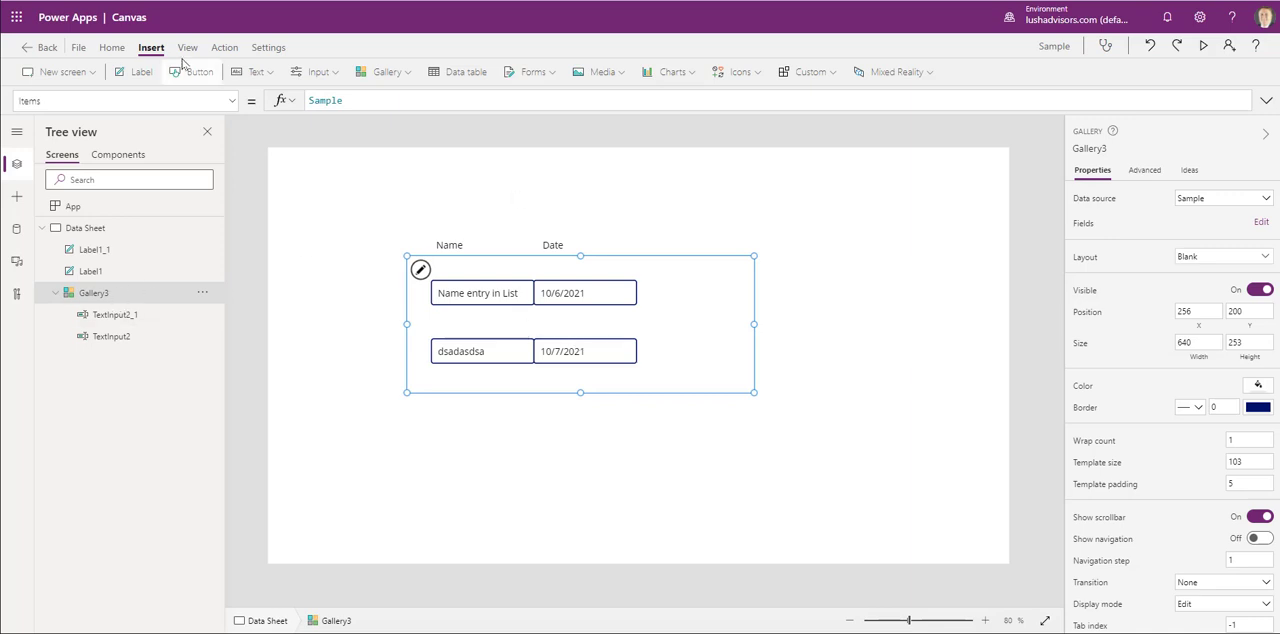
- Set the gallery's DisplayMode property to DisplayMode.View
click(232, 103)
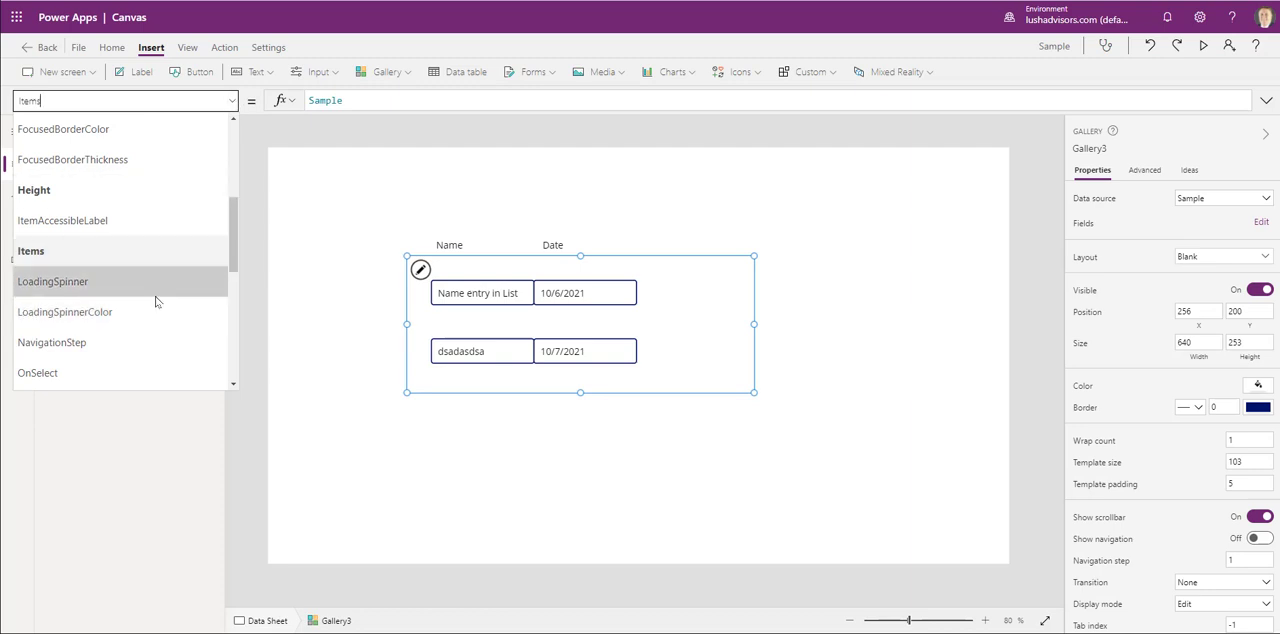
scroll(155, 300, up, 3)
scroll(149, 257, down, 2)
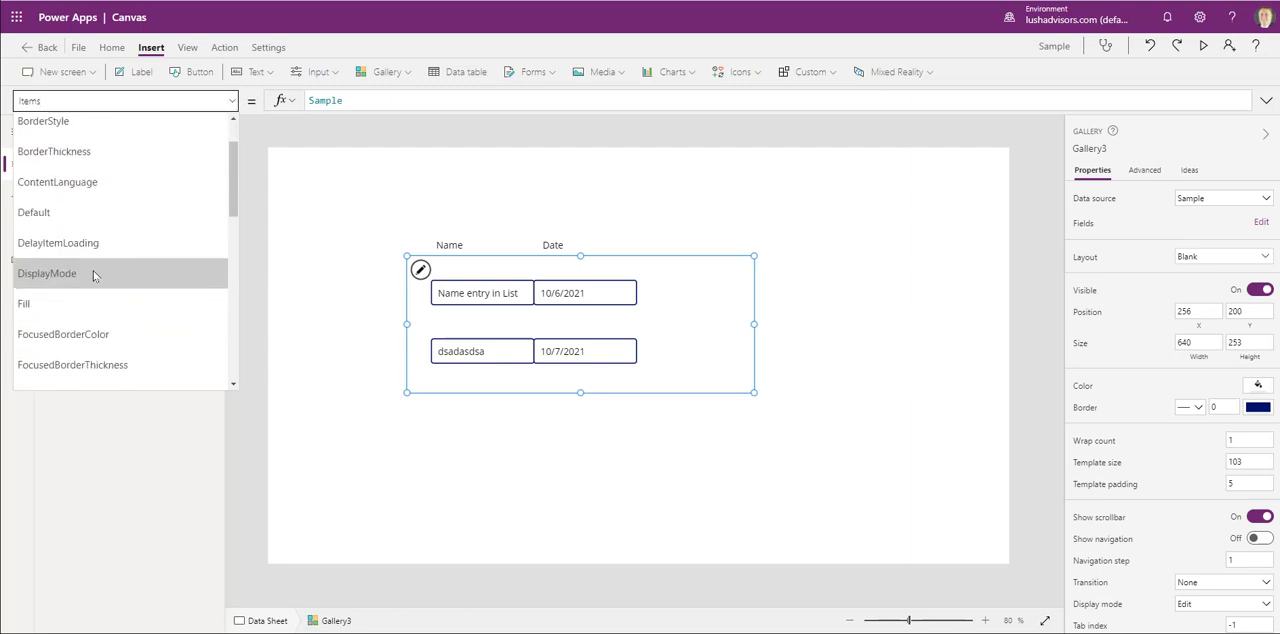
click(97, 275)
click(398, 100)
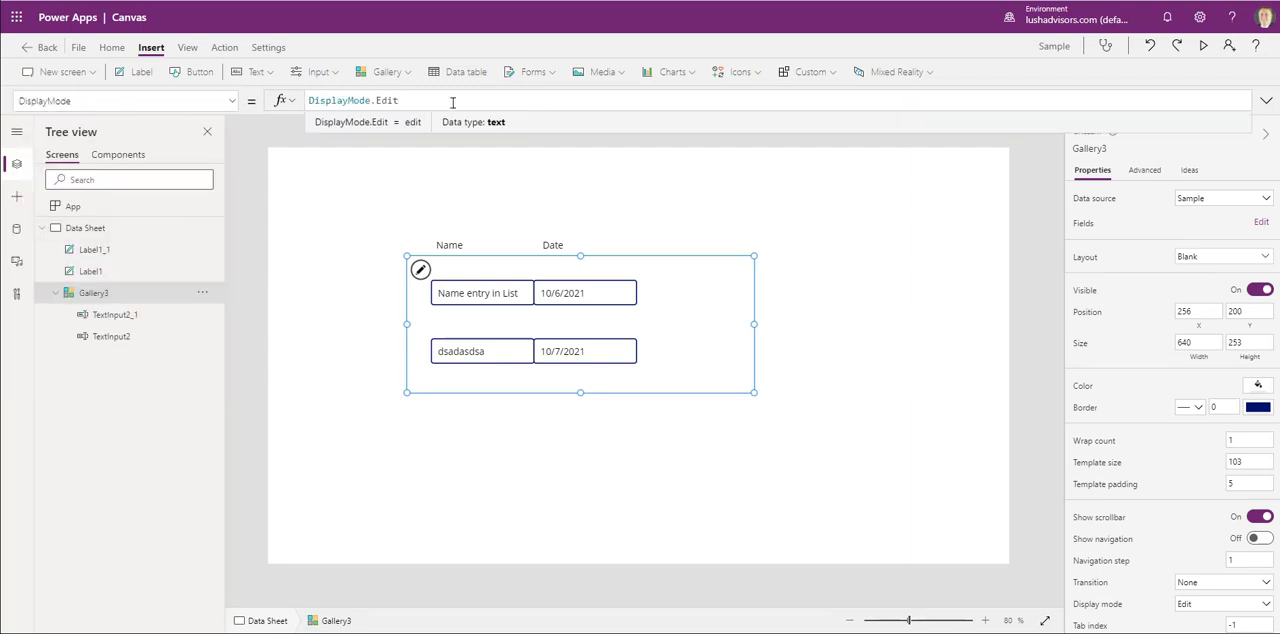
key(BackSpace)
key(BackSpace)
key(BackSpace)
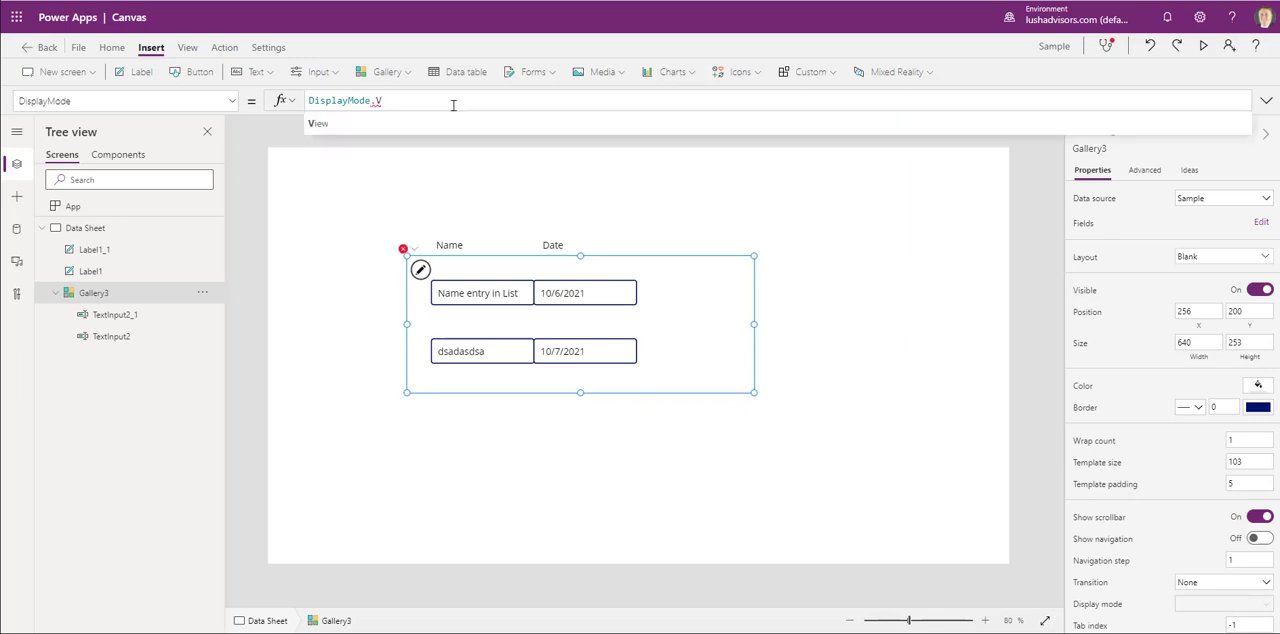
text(View)
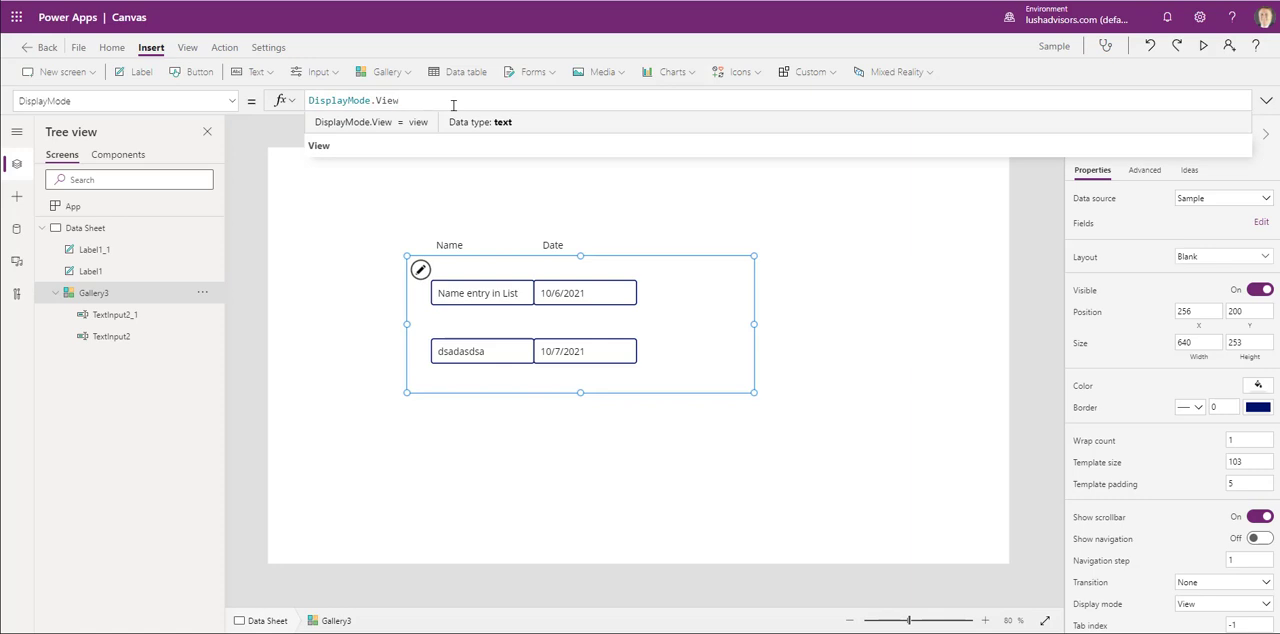
click(718, 246)
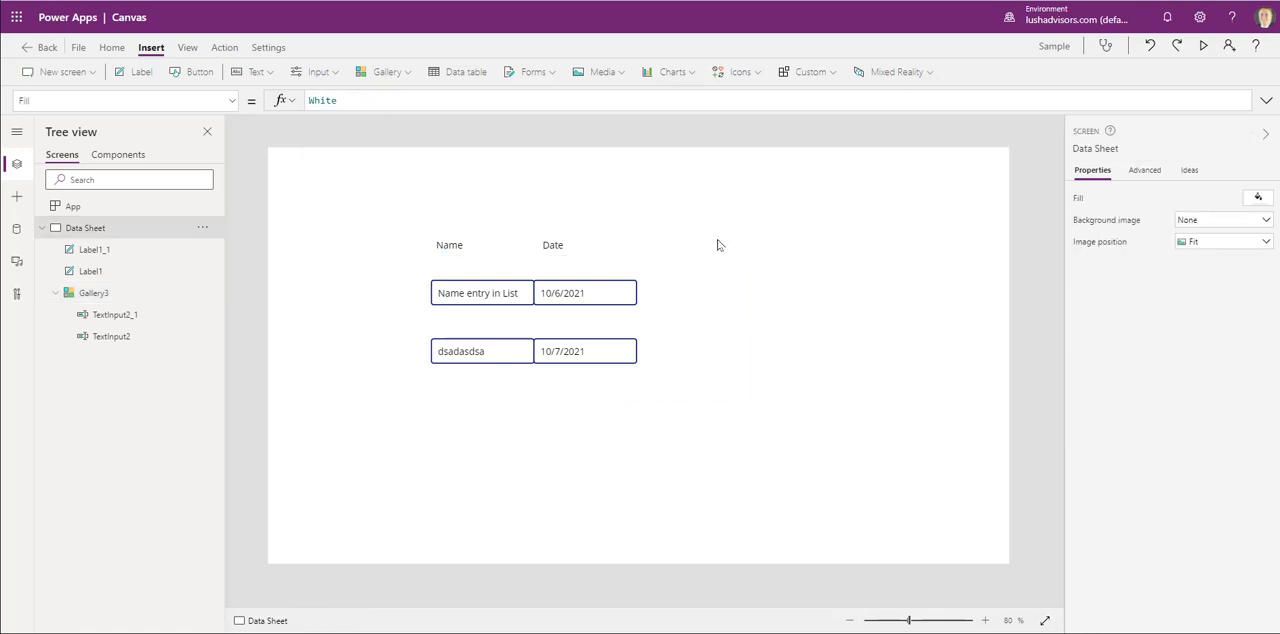
- Set the DisplayMode of both the name and date text inputs to DisplayMode.View and check the rows in the app preview
click(492, 297)
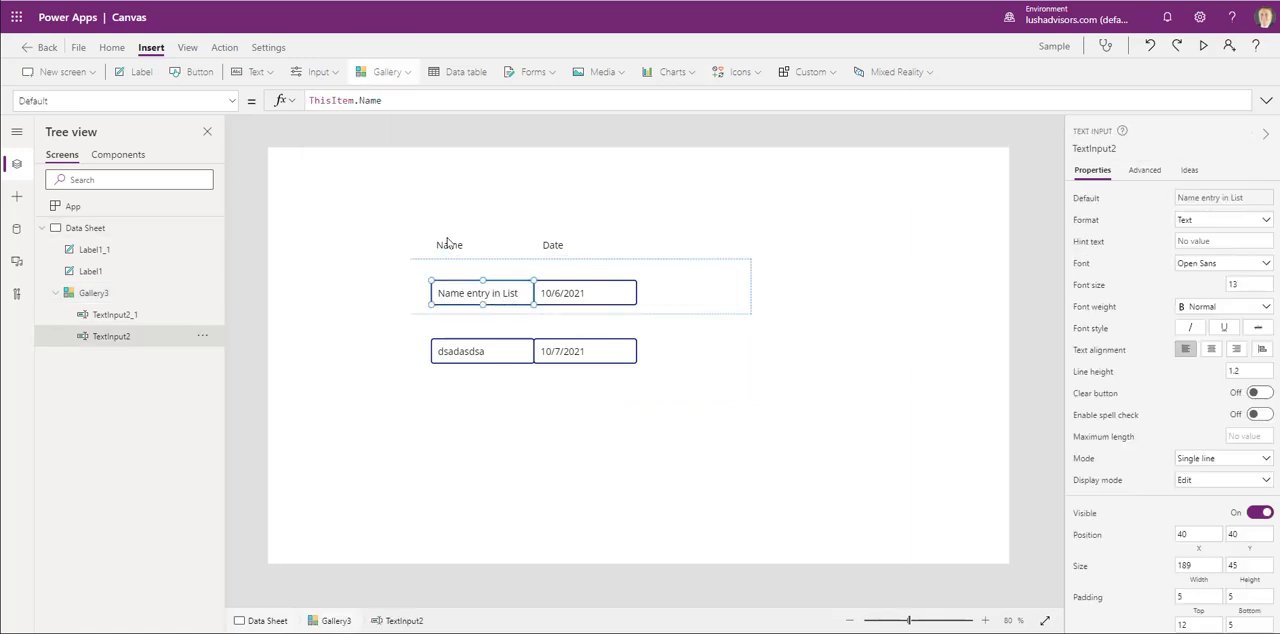
click(606, 301)
ctrl+click(479, 300)
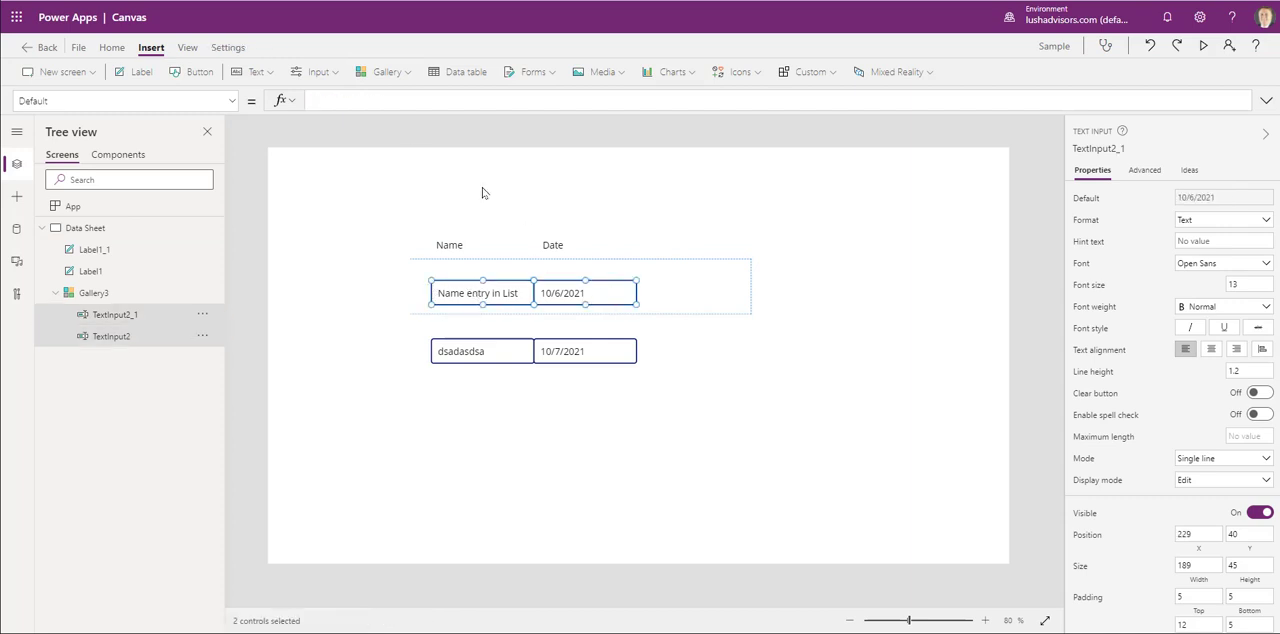
click(232, 101)
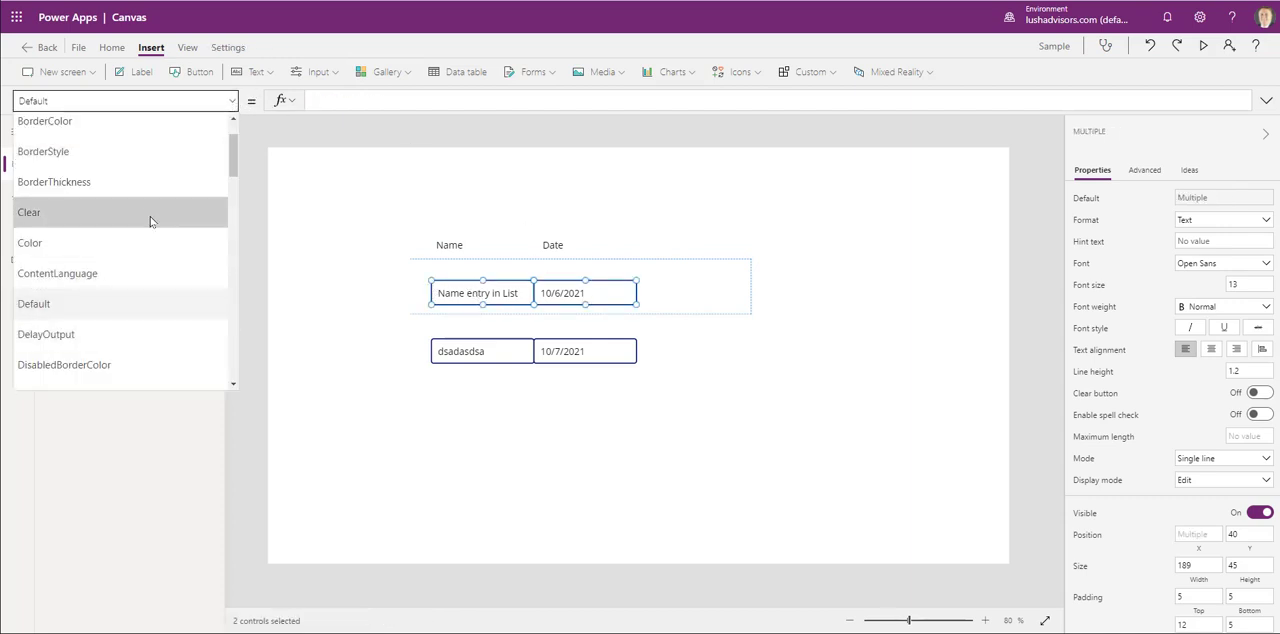
scroll(119, 277, down, 3)
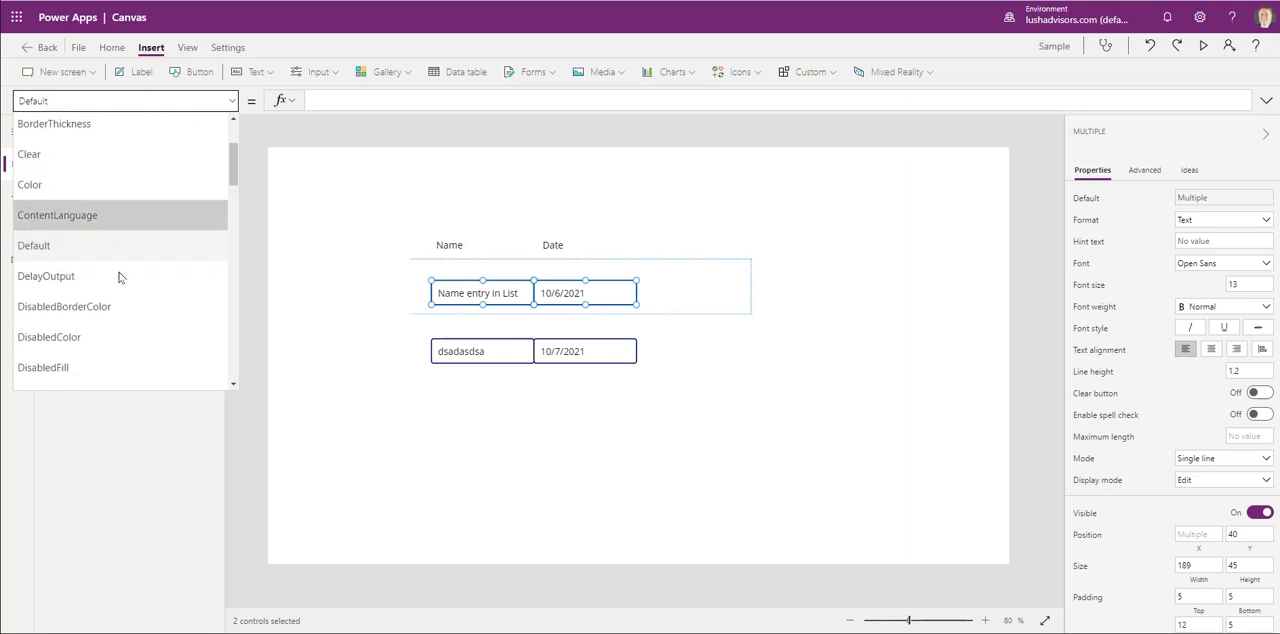
click(110, 322)
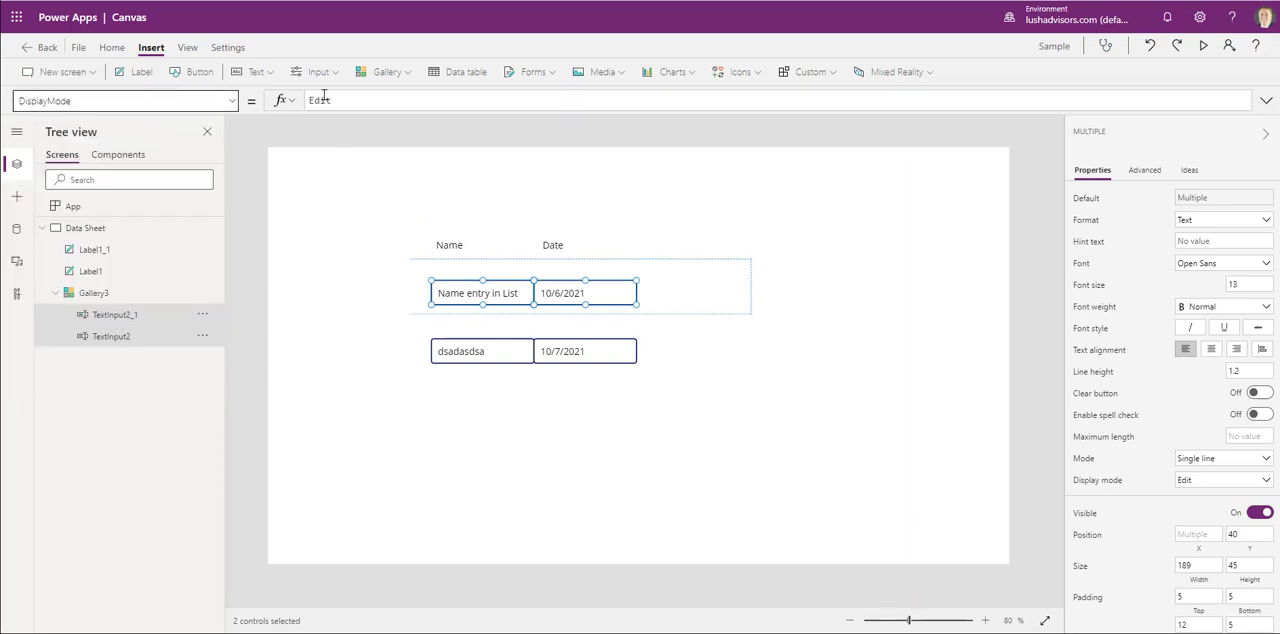
click(323, 99)
double_click(390, 100)
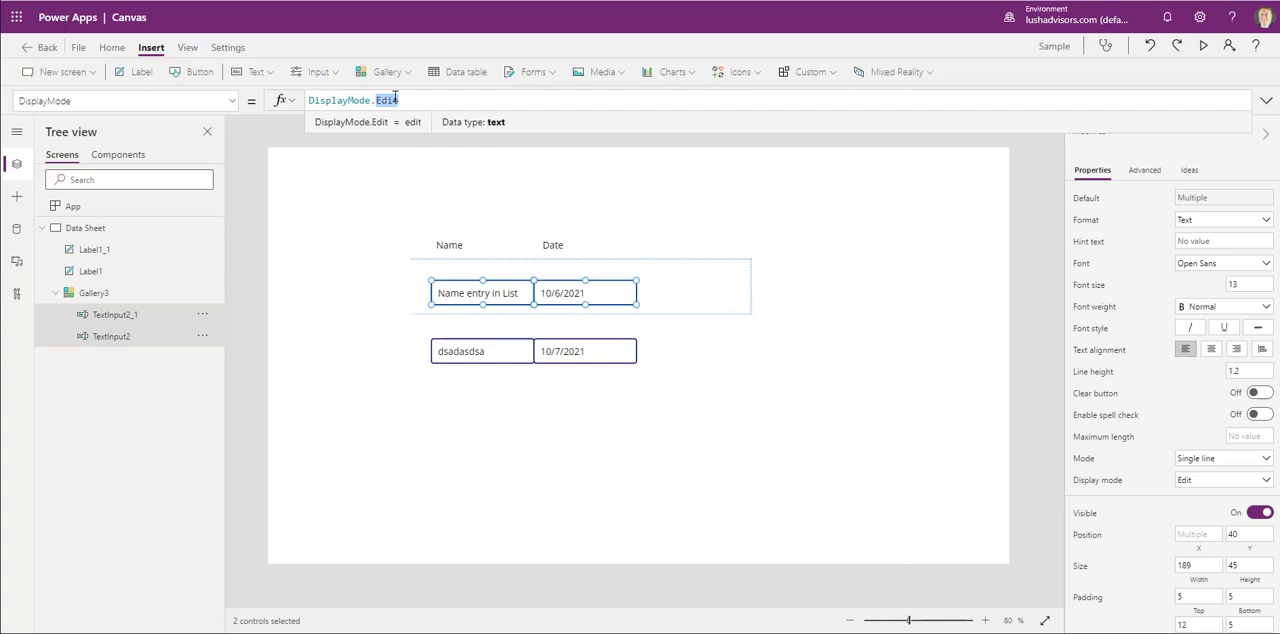
text(View)
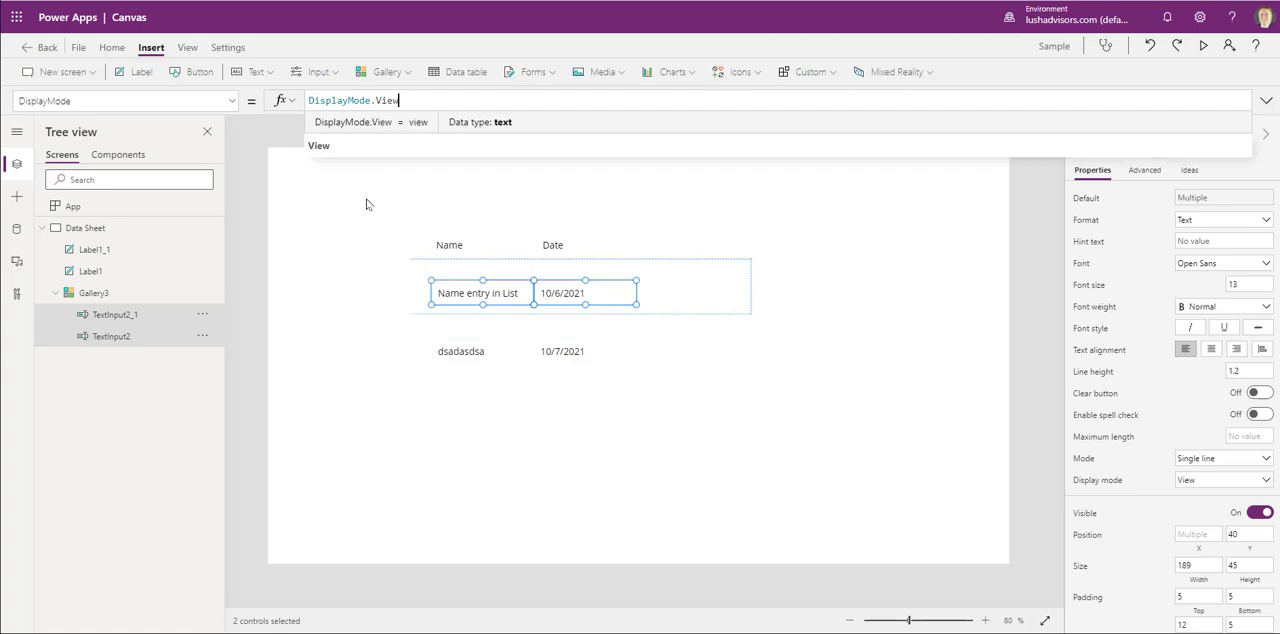
click(366, 204)
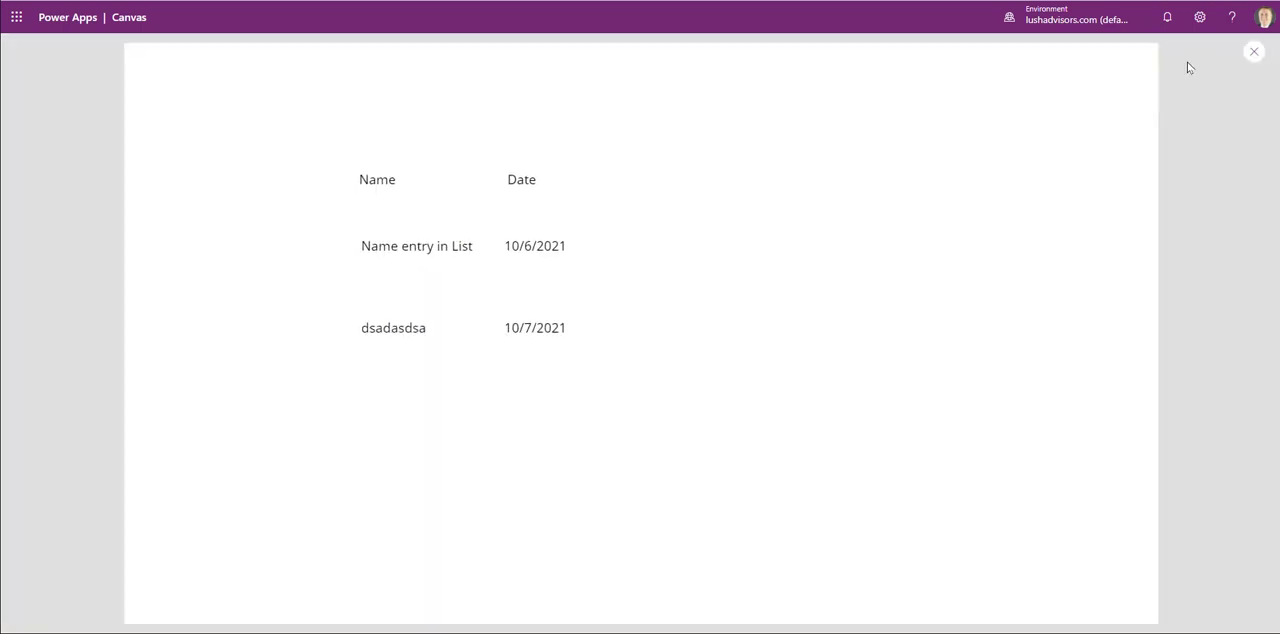
click(1203, 46)
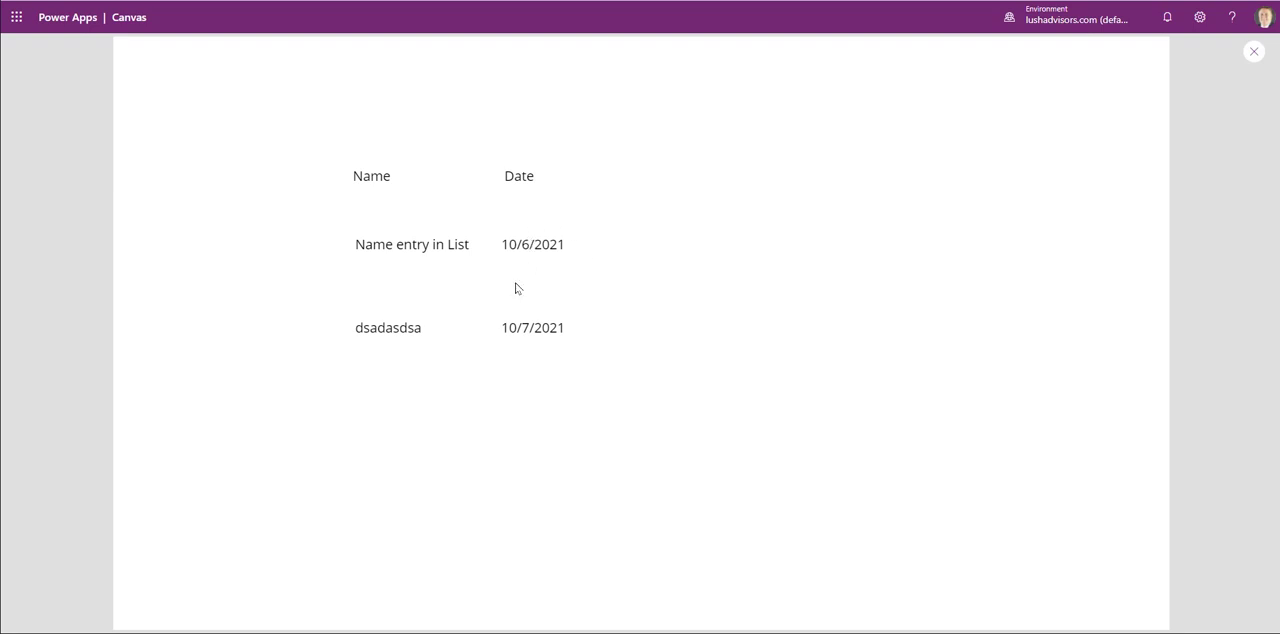
click(1253, 53)
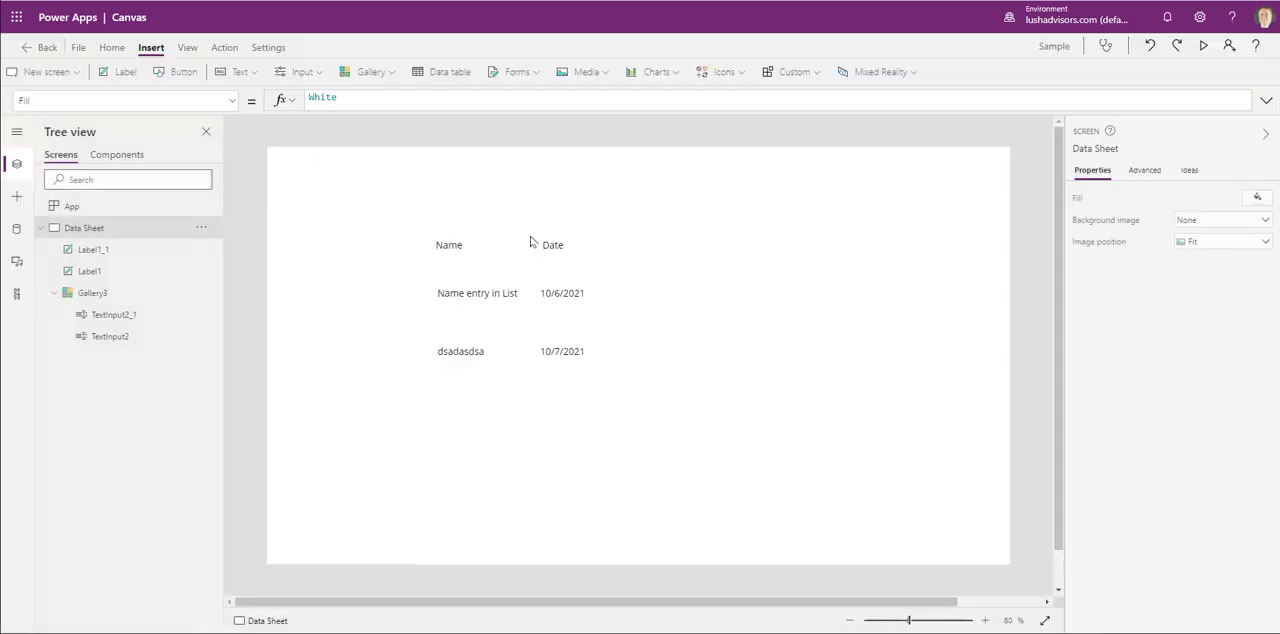
- Reduce the gallery's height to about 131 to show a single row and preview the app, scrolling between the rows
click(533, 318)
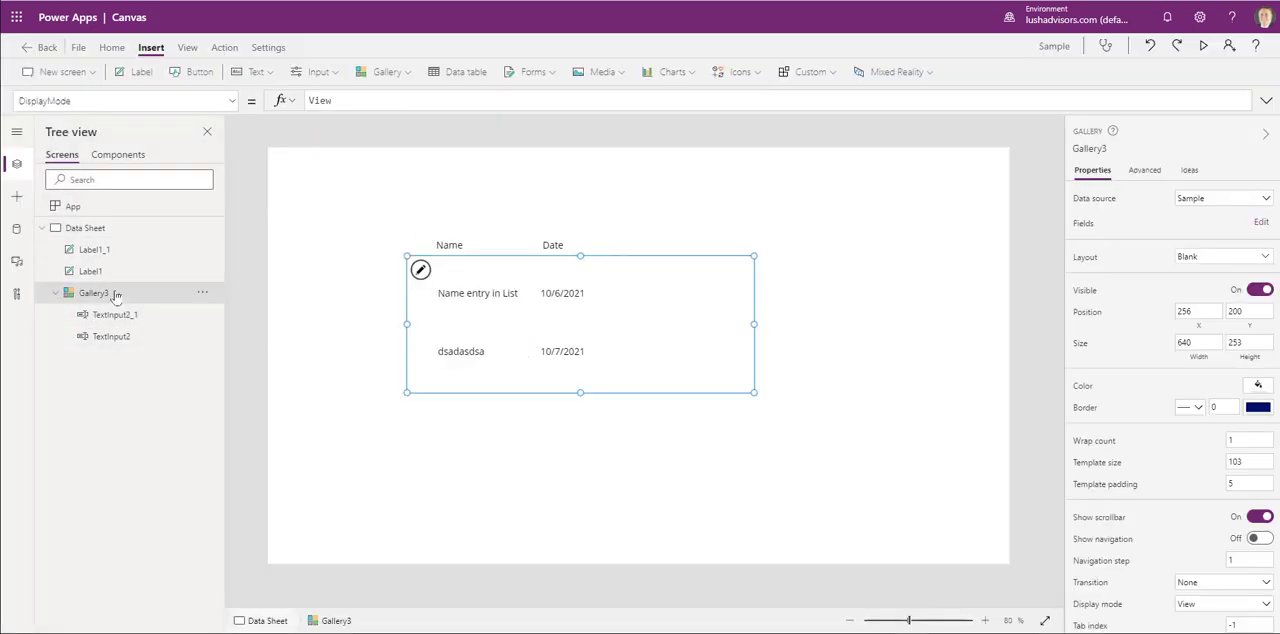
drag(580, 392, 585, 326)
click(1203, 46)
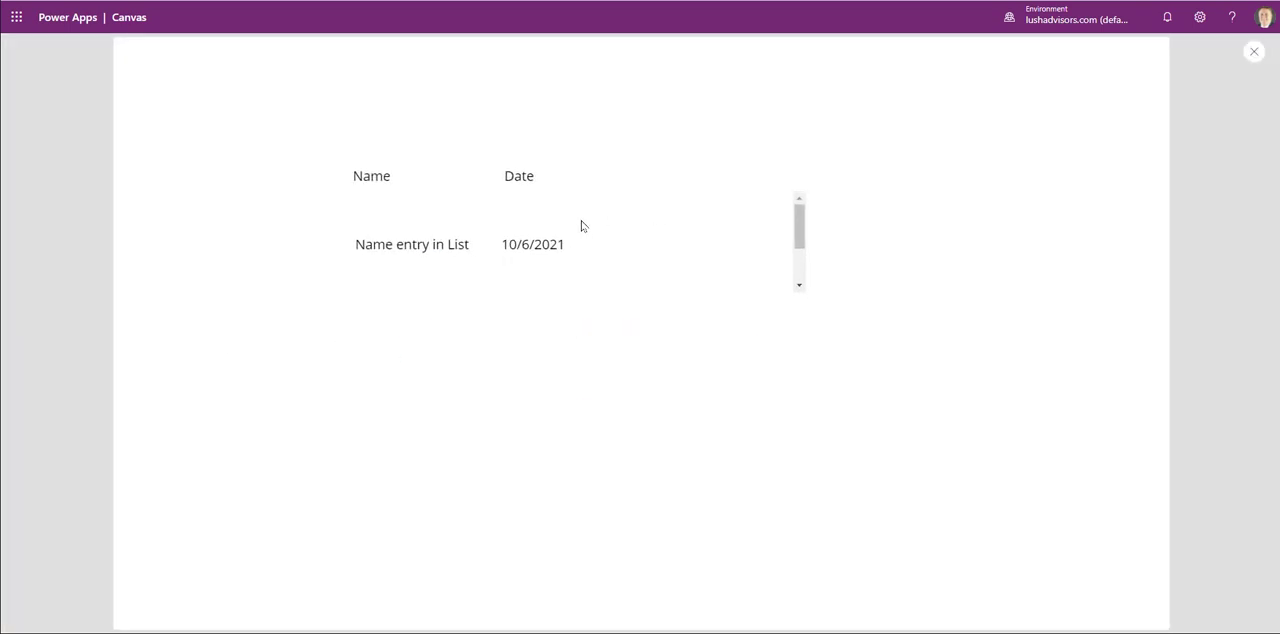
scroll(581, 226, down, 1)
scroll(590, 223, up, 1)
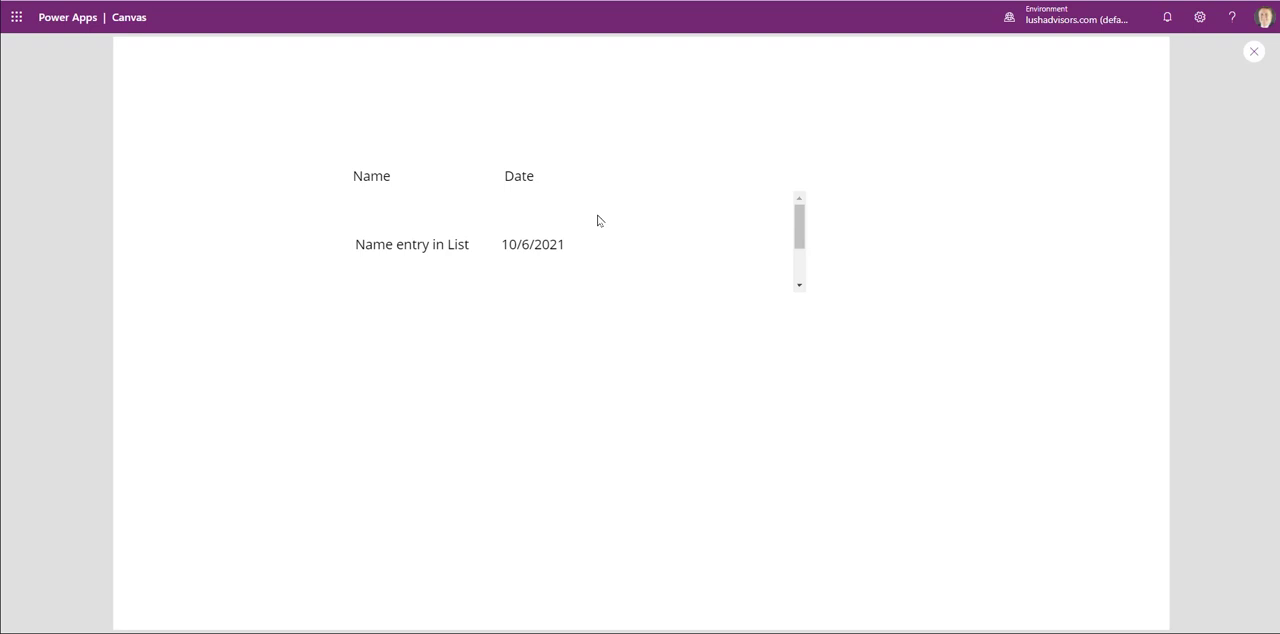
click(1252, 51)
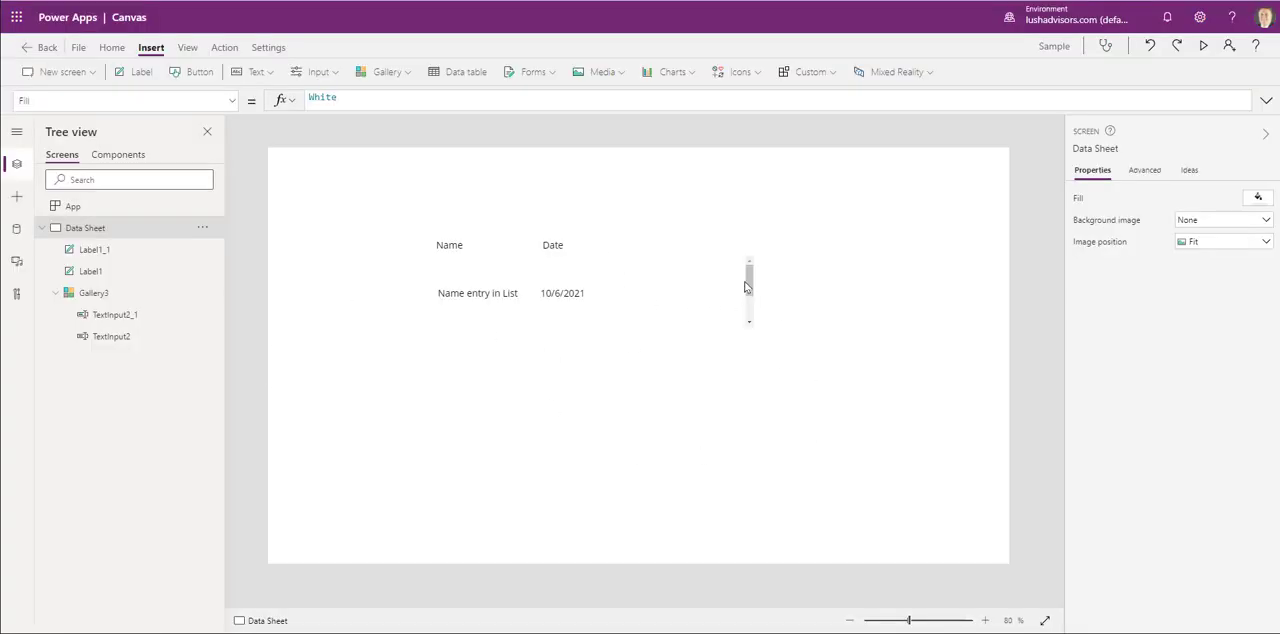
- Increase the gallery's template size to about 126 by enlarging its row template
click(749, 320)
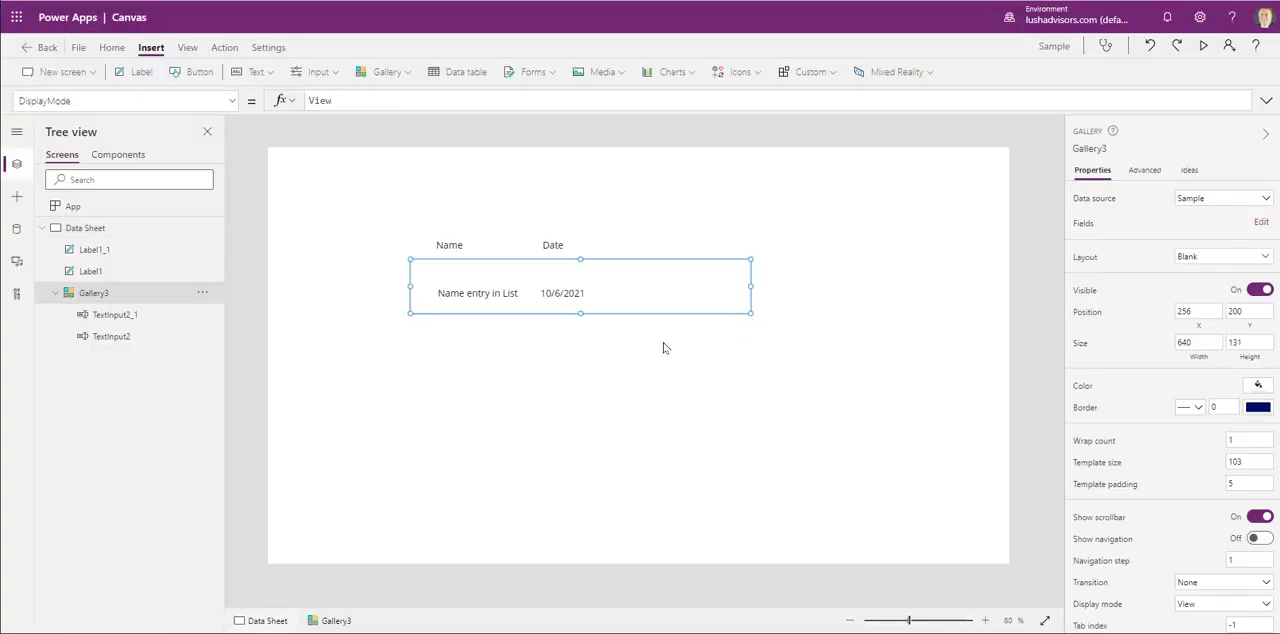
drag(580, 314, 580, 327)
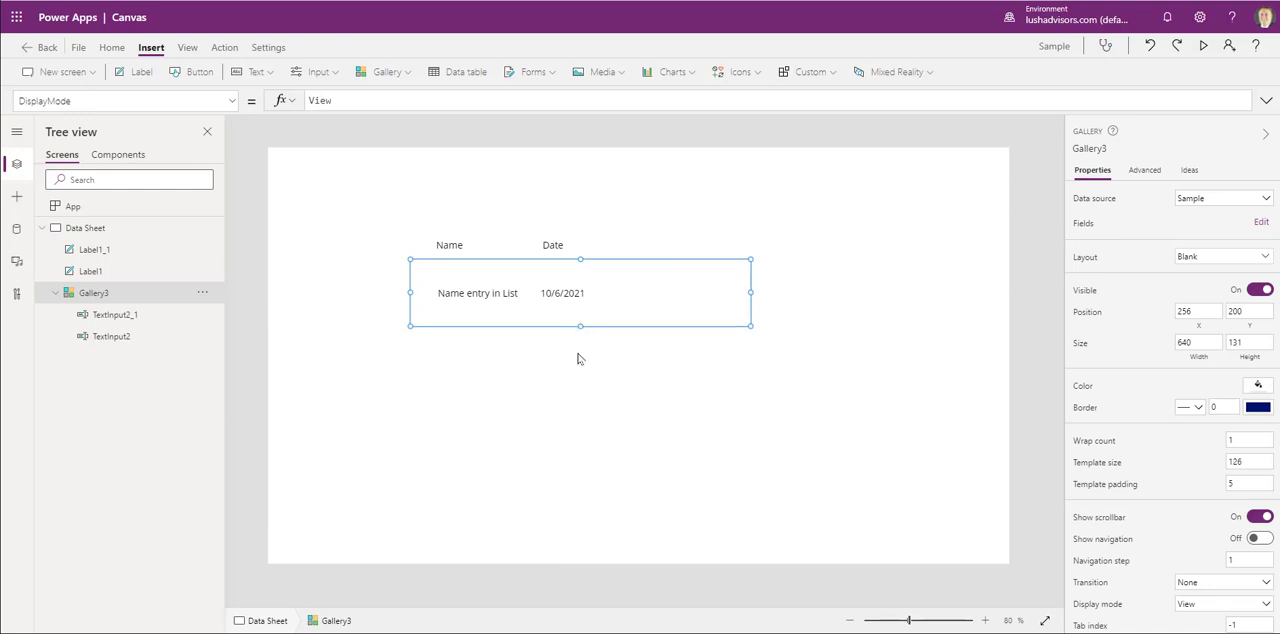
click(757, 372)
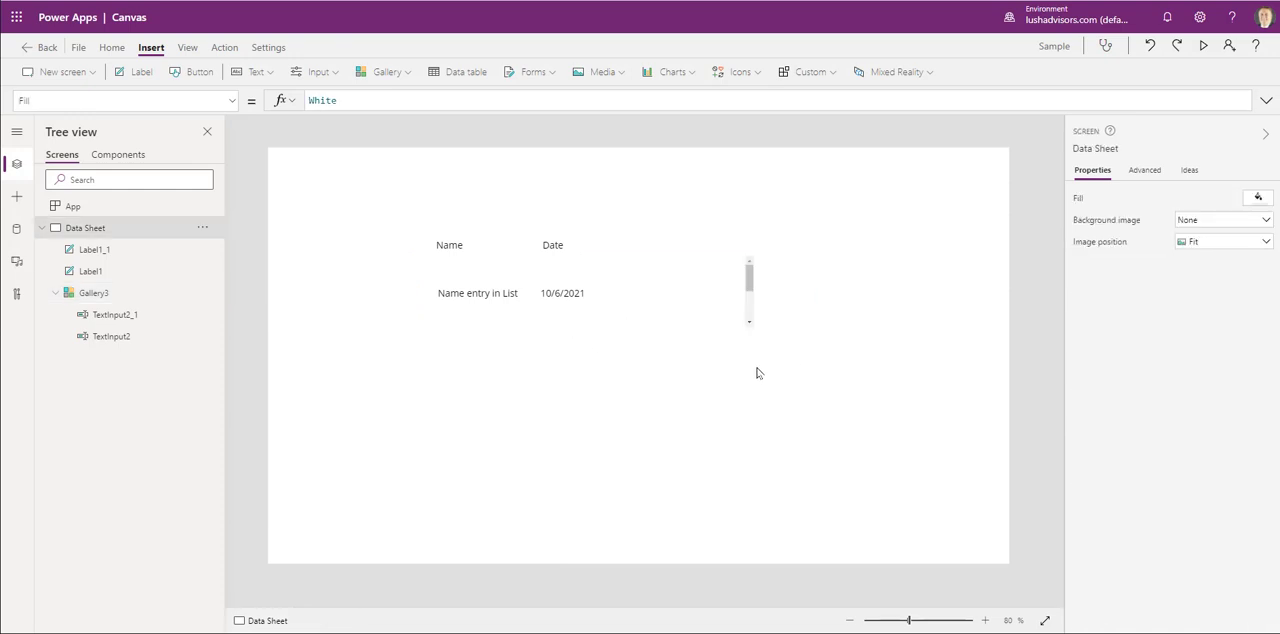